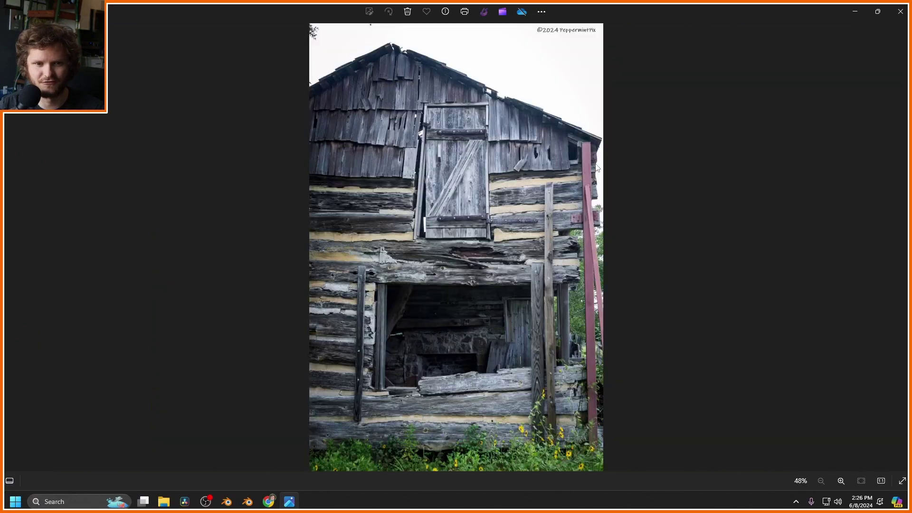
# Browse through the reference photos of weathered buildings
pyautogui.press('Left')
pyautogui.press('Left')
pyautogui.press('Left')
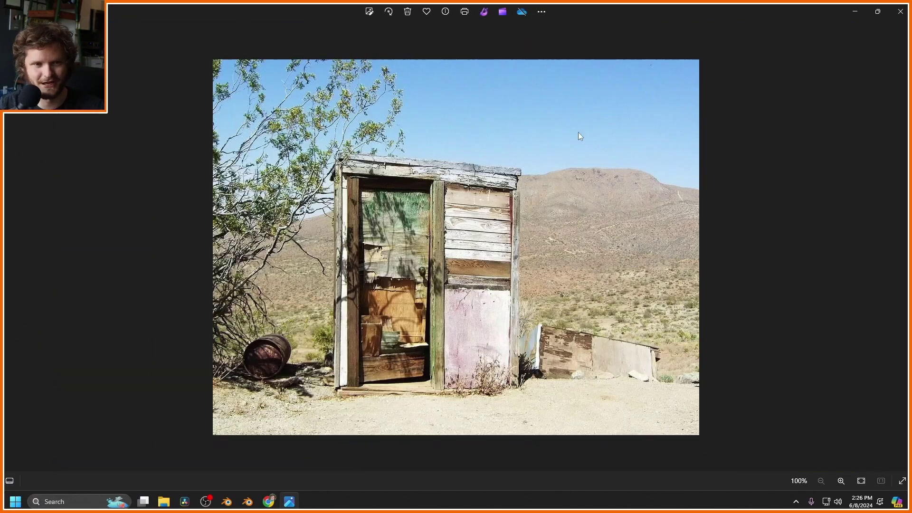
pyautogui.scroll(5, 474, 227)
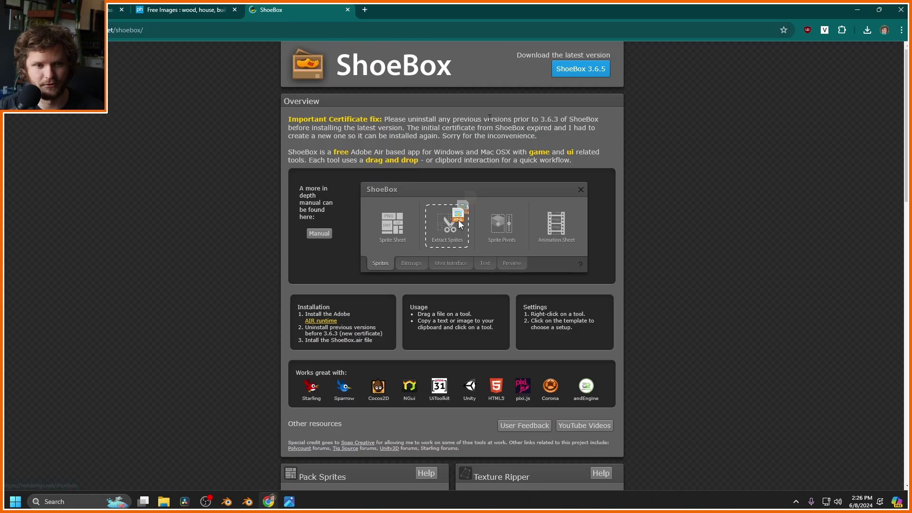
# Review the ShoeBox tool overview and the Adobe AIR runtime downloads, ending on the CGMatter page
pyautogui.scroll(-8, 478, 136)
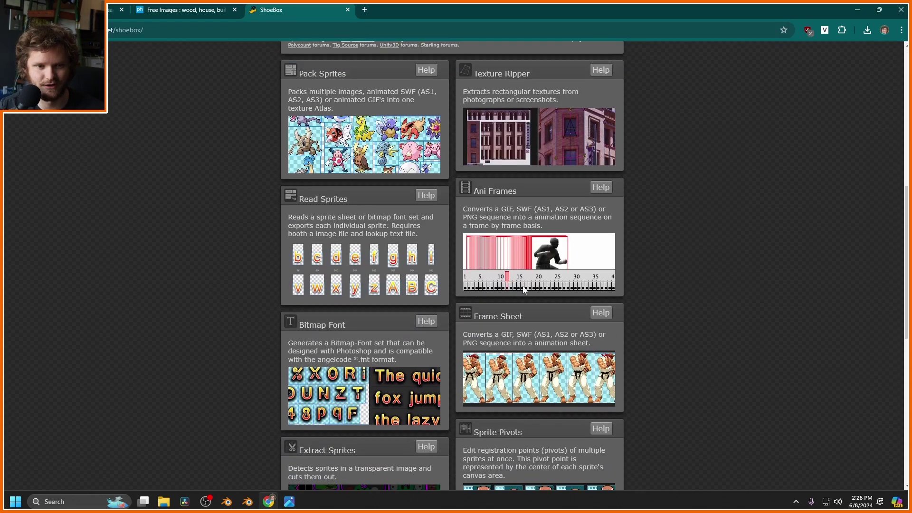
pyautogui.scroll(9, 524, 287)
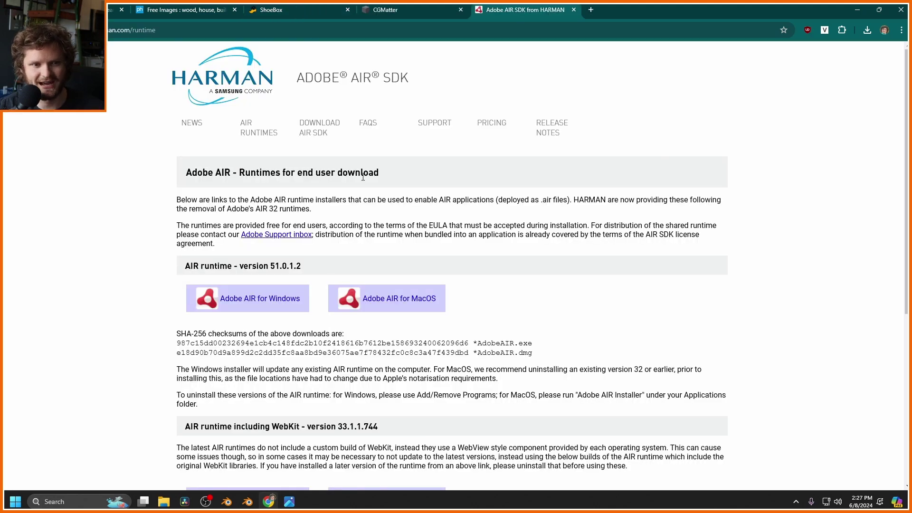
pyautogui.scroll(-2, 363, 177)
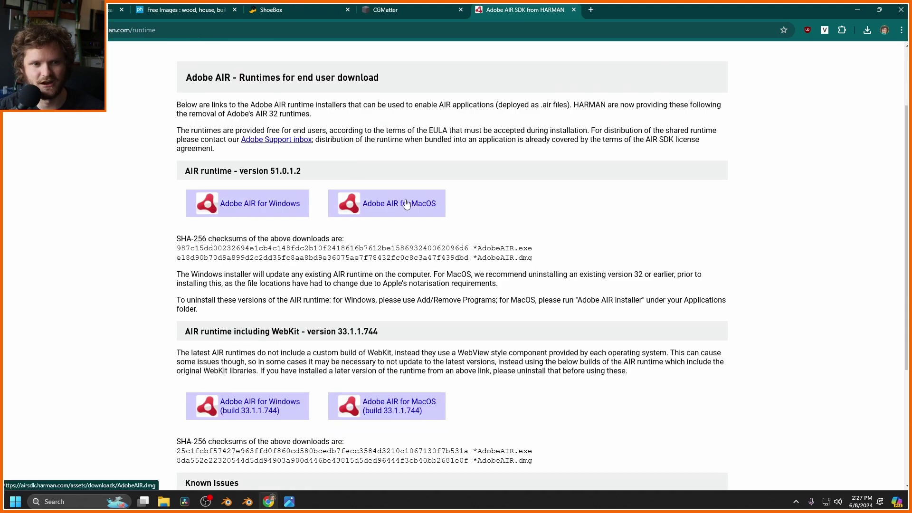
pyautogui.click(412, 9)
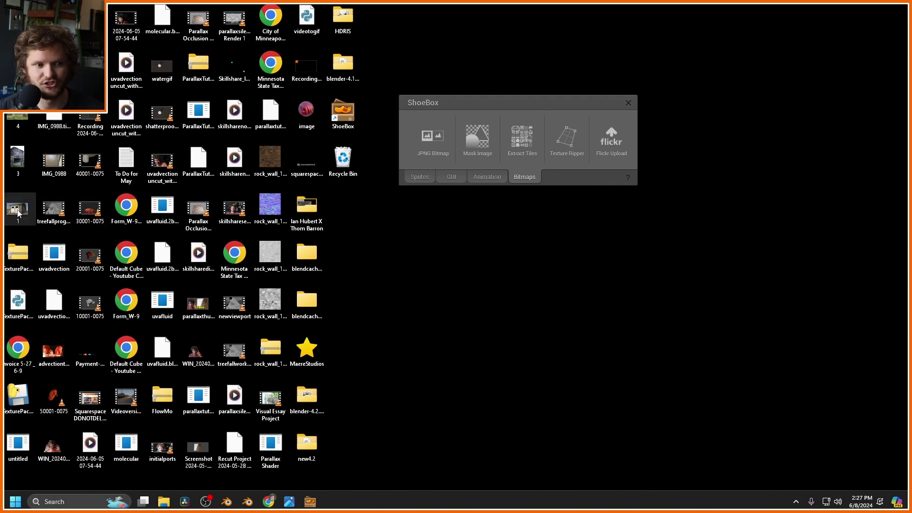
# Load image 1 into ShoeBox's Texture Ripper and outline the broken window of the garage's left door by its four corners
pyautogui.moveTo(19, 214); pyautogui.dragTo(581, 140)
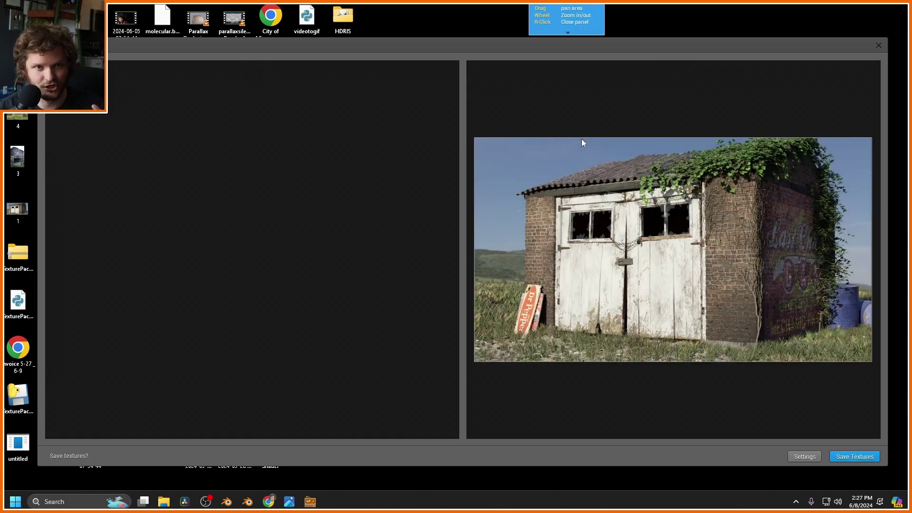
pyautogui.scroll(3, 647, 235)
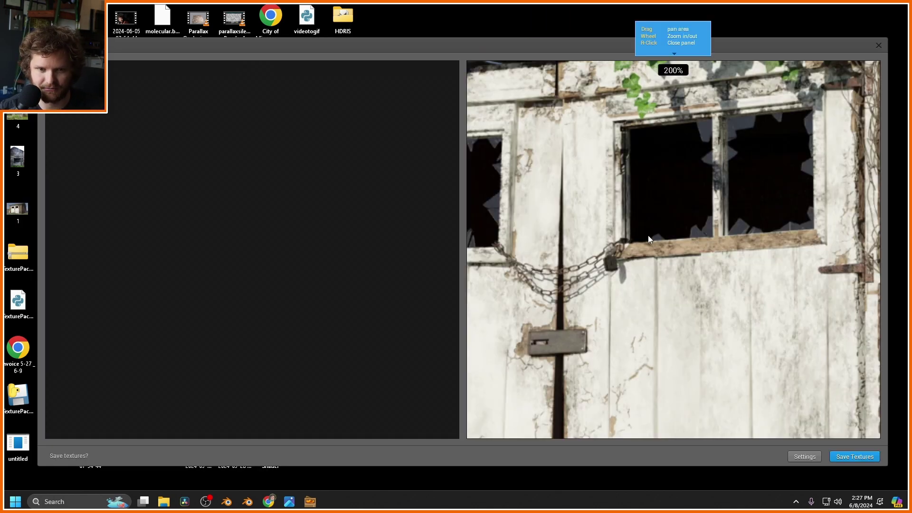
pyautogui.moveTo(626, 209); pyautogui.dragTo(833, 248)
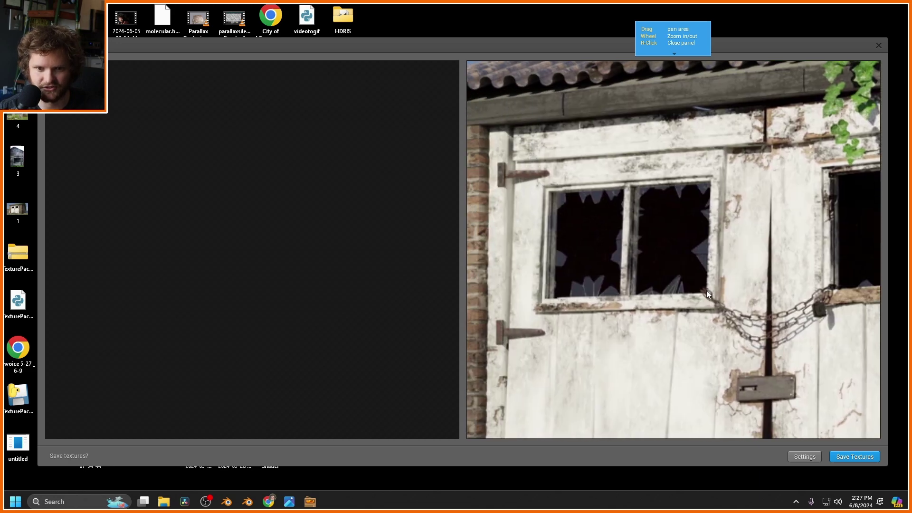
pyautogui.click(705, 290)
pyautogui.click(551, 194)
pyautogui.click(551, 296)
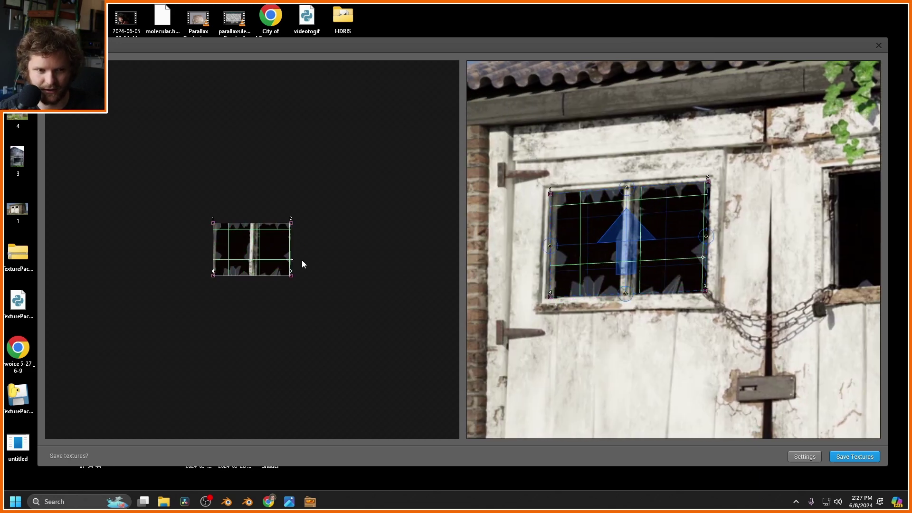
# Outline a section of the upright blue barrel and curve its upper and lower edges to follow the barrel's ribs
pyautogui.scroll(-4, 648, 255)
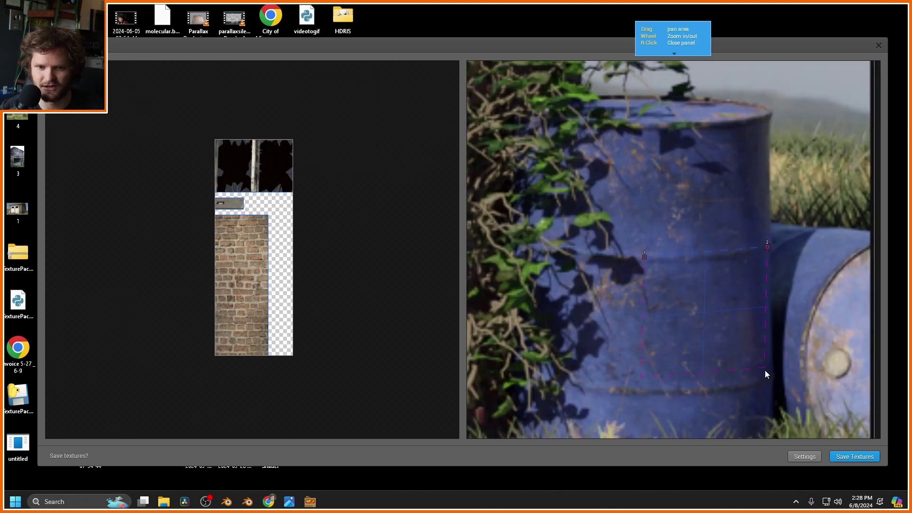
pyautogui.click(641, 390)
pyautogui.scroll(3, 693, 259)
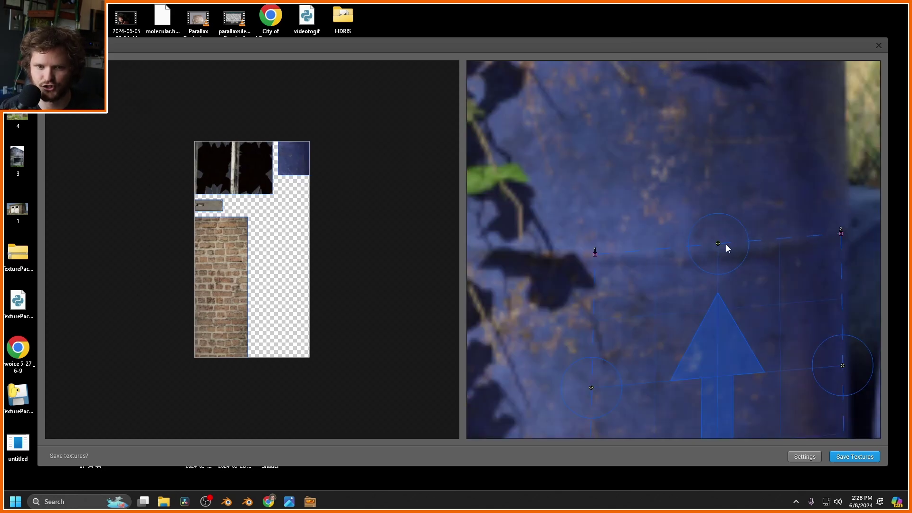
pyautogui.moveTo(719, 246); pyautogui.dragTo(722, 273)
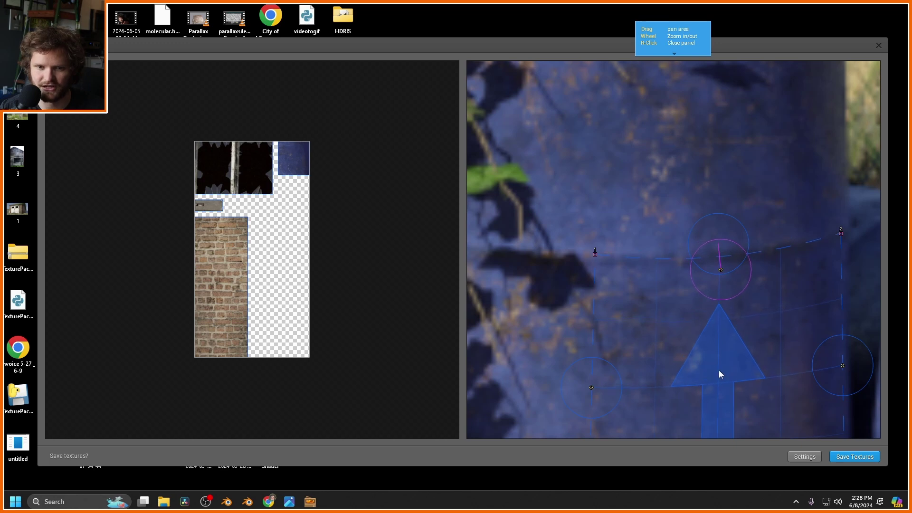
pyautogui.moveTo(719, 374); pyautogui.dragTo(715, 244)
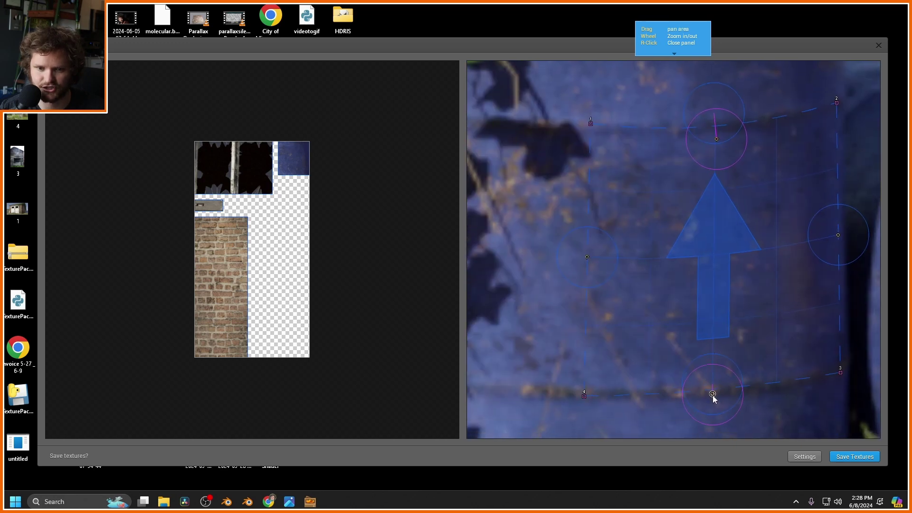
pyautogui.moveTo(713, 395); pyautogui.dragTo(713, 402)
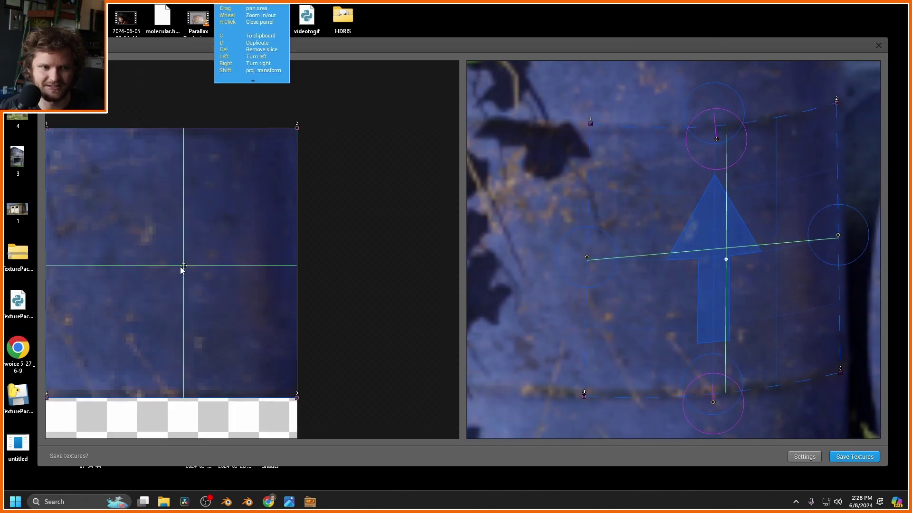
# Save the textures extracted from the garage photo to the desktop as textures1.png and close its preview
pyautogui.scroll(-3, 183, 266)
pyautogui.scroll(-5, 735, 260)
pyautogui.scroll(-2, 658, 248)
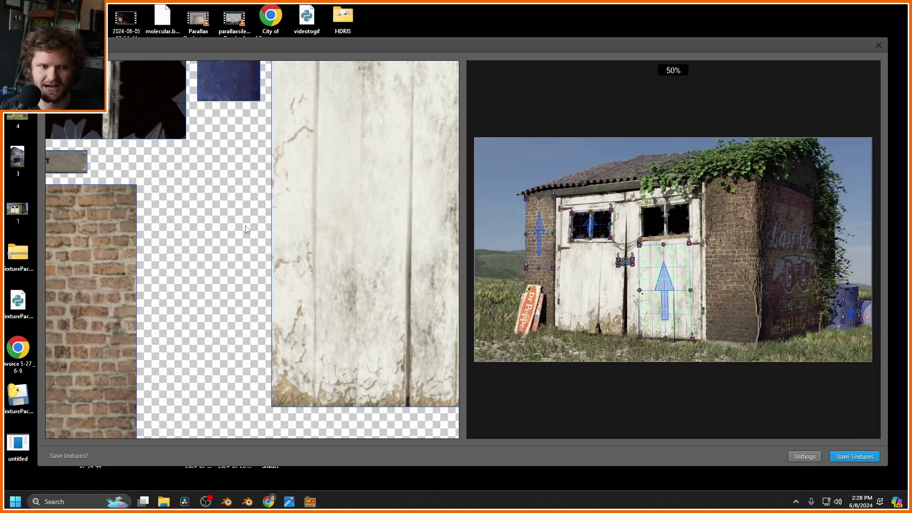
pyautogui.scroll(-2, 295, 240)
pyautogui.scroll(-3, 701, 242)
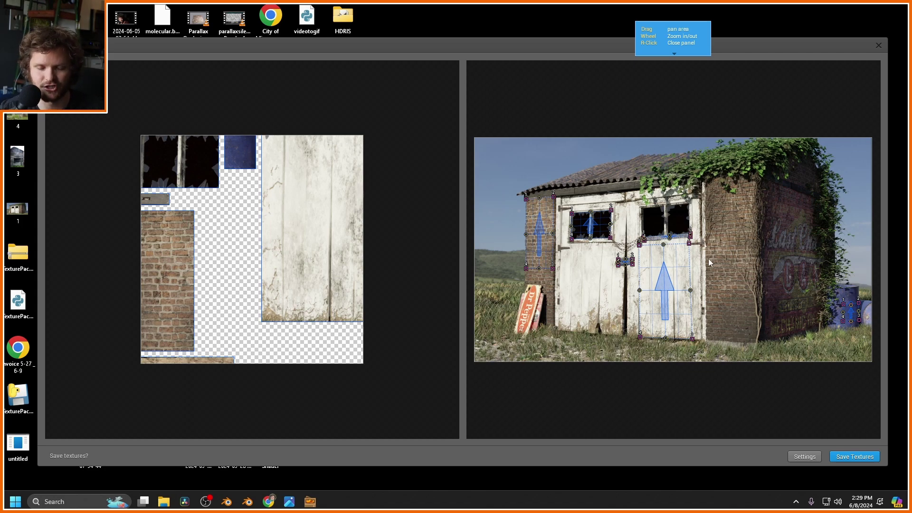
pyautogui.click(855, 457)
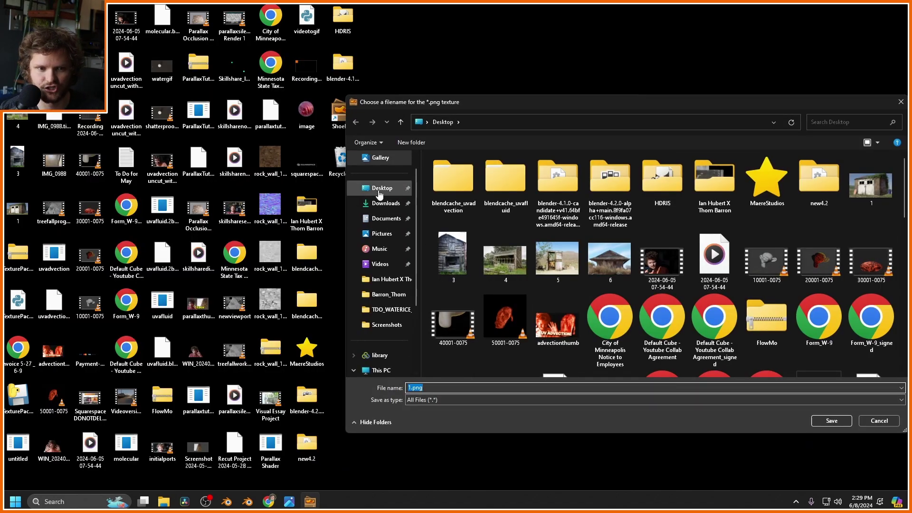
pyautogui.write('text')
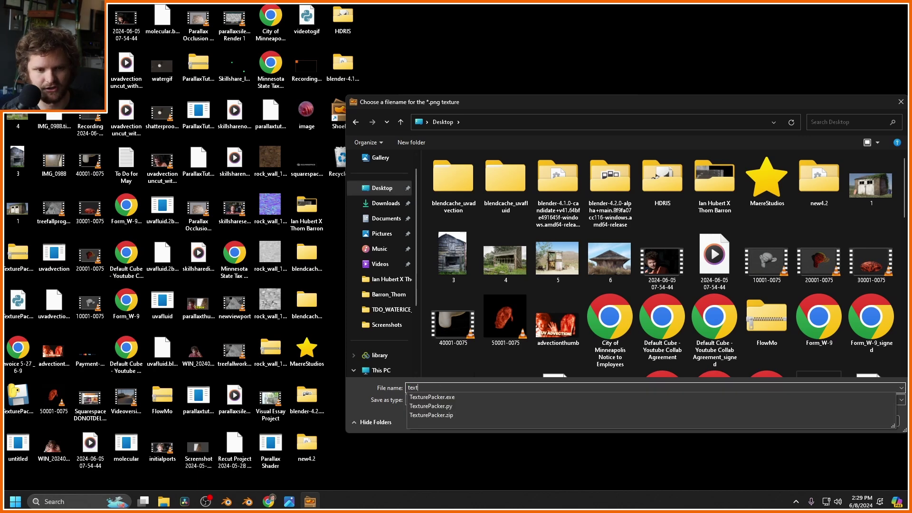
pyautogui.write('ures1.png')
pyautogui.press('Return')
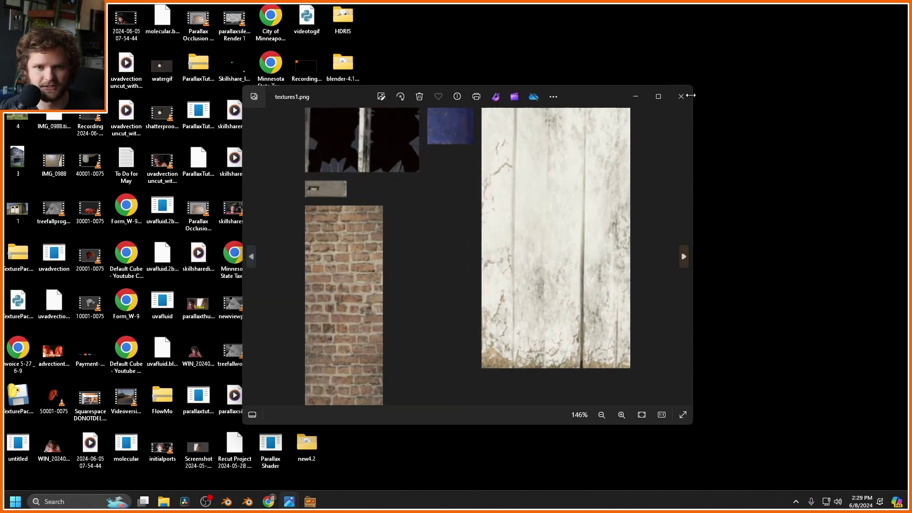
pyautogui.click(680, 96)
# Load image 3 into the Texture Ripper and outline its upper plank door and the log wall section beside it
pyautogui.moveTo(17, 157); pyautogui.dragTo(574, 143)
pyautogui.scroll(2, 687, 206)
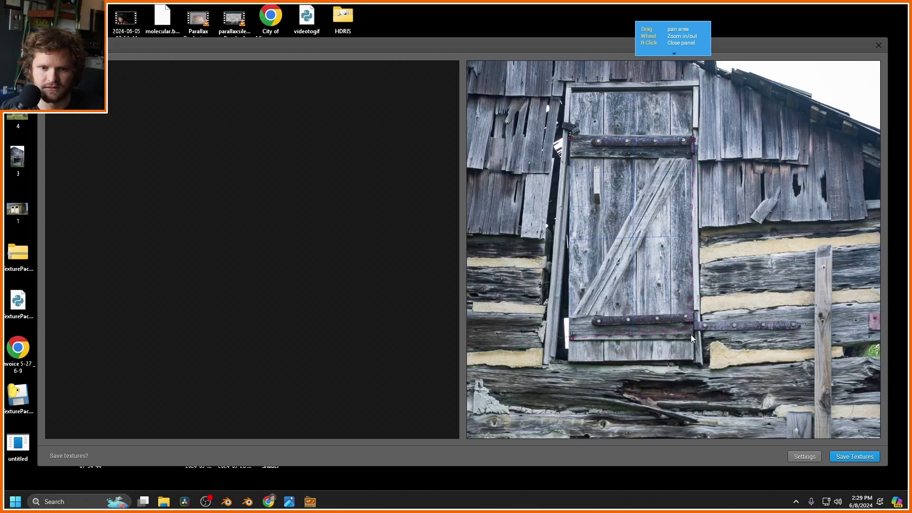
pyautogui.click(691, 340)
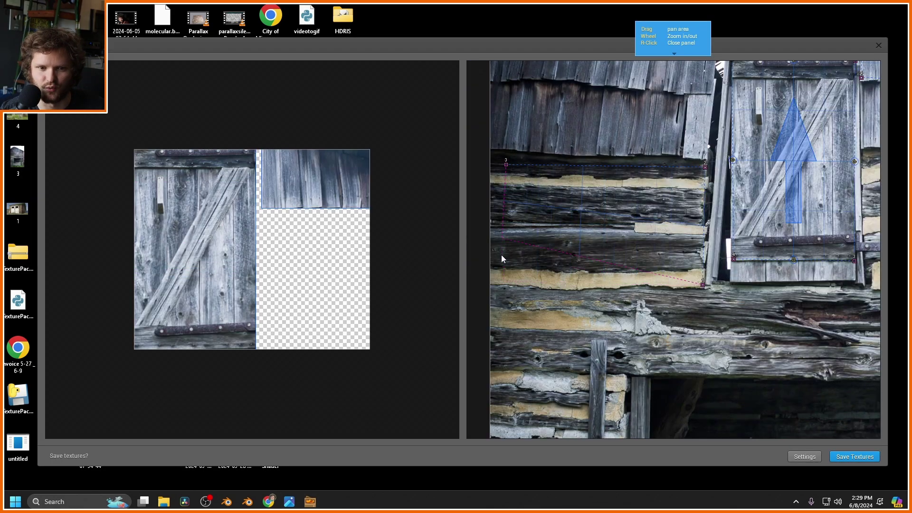
pyautogui.click(499, 275)
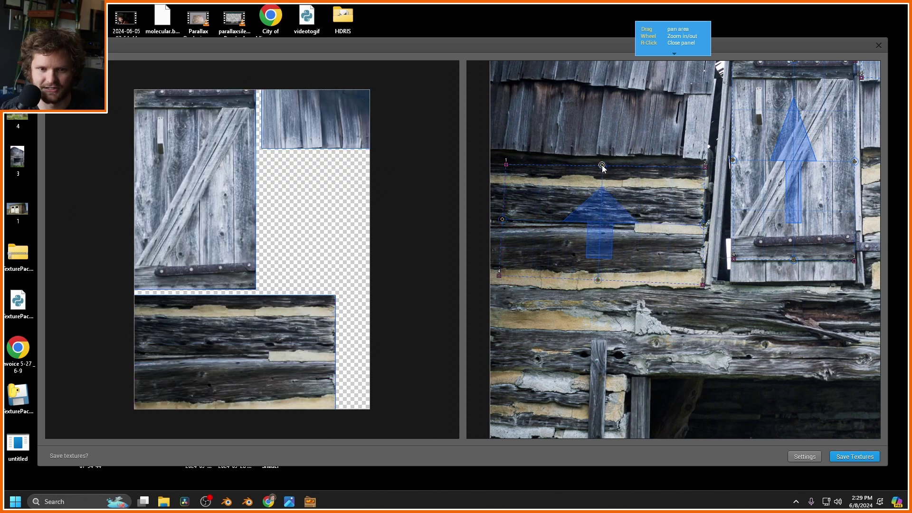
pyautogui.moveTo(702, 284); pyautogui.dragTo(701, 279)
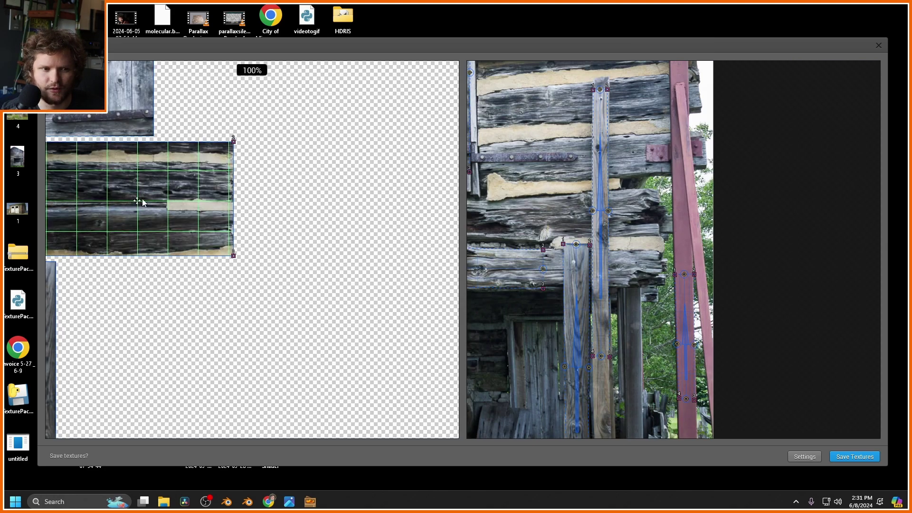
# Save the textures extracted from the log barn photo to the desktop
pyautogui.scroll(-4, 141, 202)
pyautogui.click(855, 456)
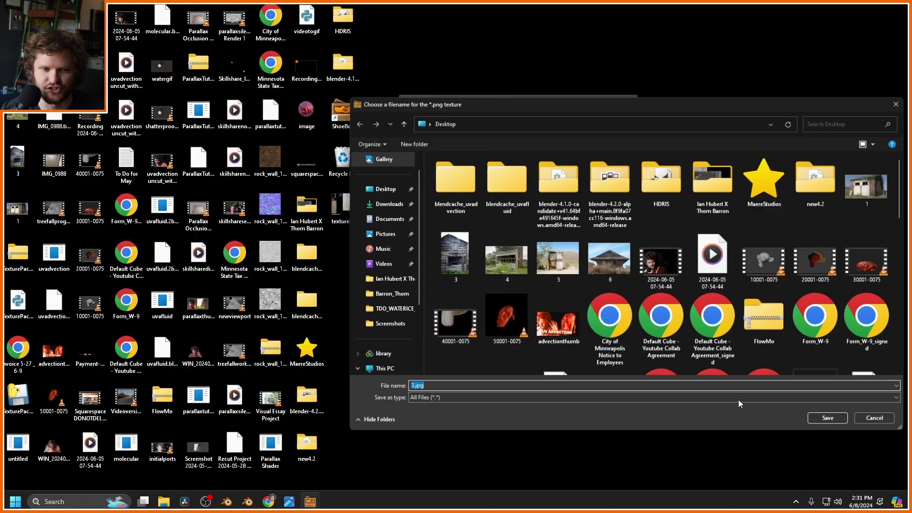
pyautogui.press('Return')
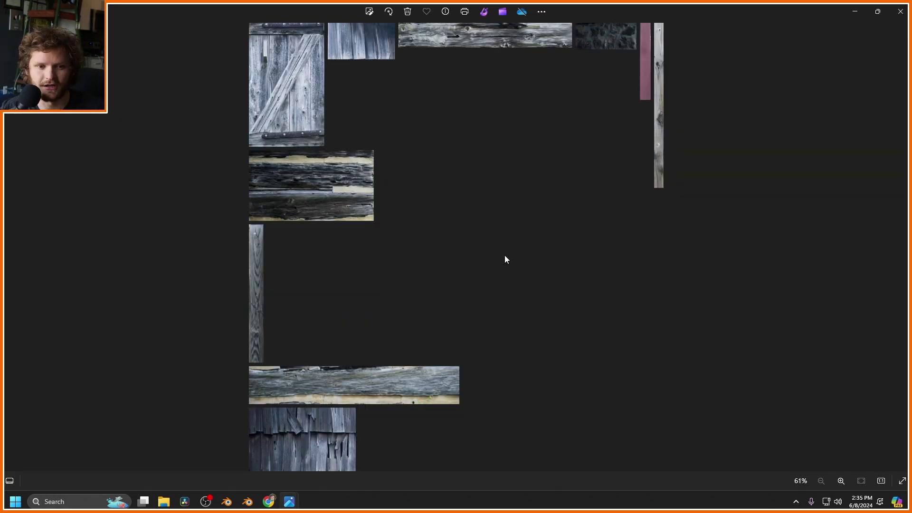
# Examine the saved texture sheets one after another in the image viewer and close it
pyautogui.press('Right')
pyautogui.press('Right')
pyautogui.press('Left')
pyautogui.press('Left')
pyautogui.press('Left')
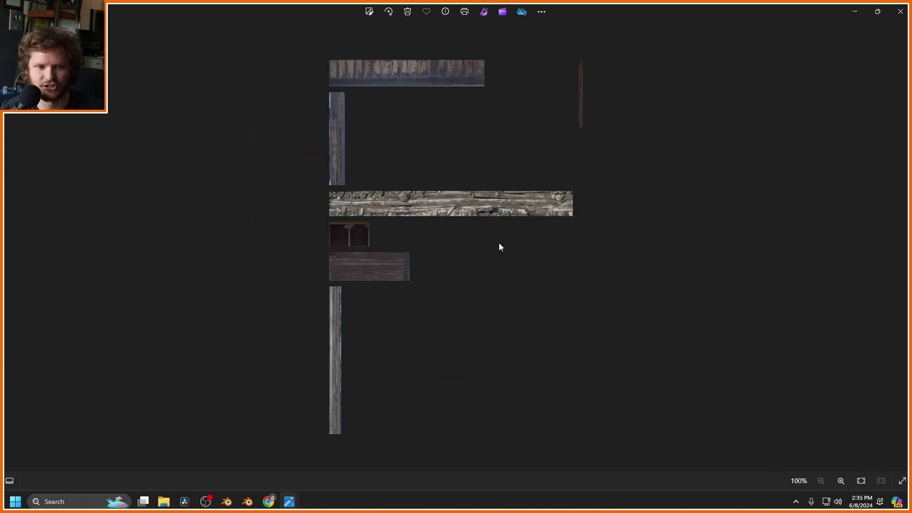
pyautogui.press('Right')
pyautogui.press('Right')
pyautogui.press('Right')
pyautogui.press('Right')
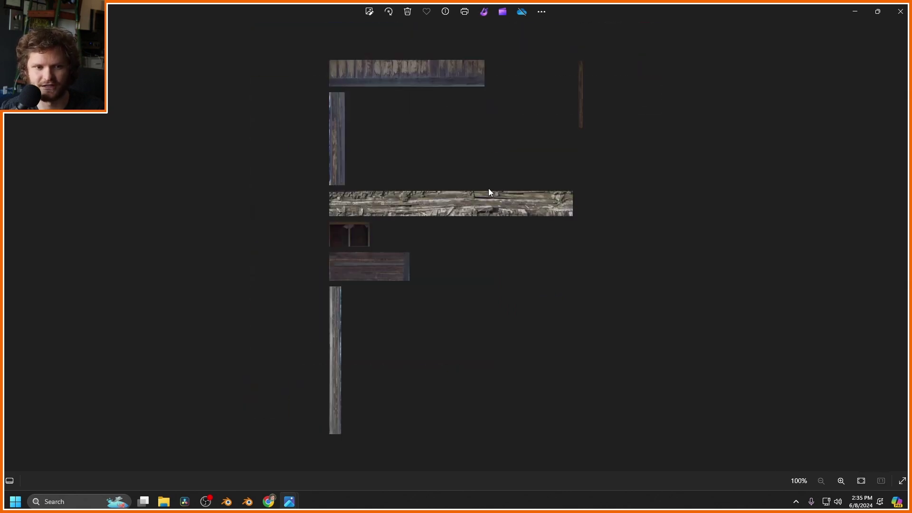
pyautogui.press('Right')
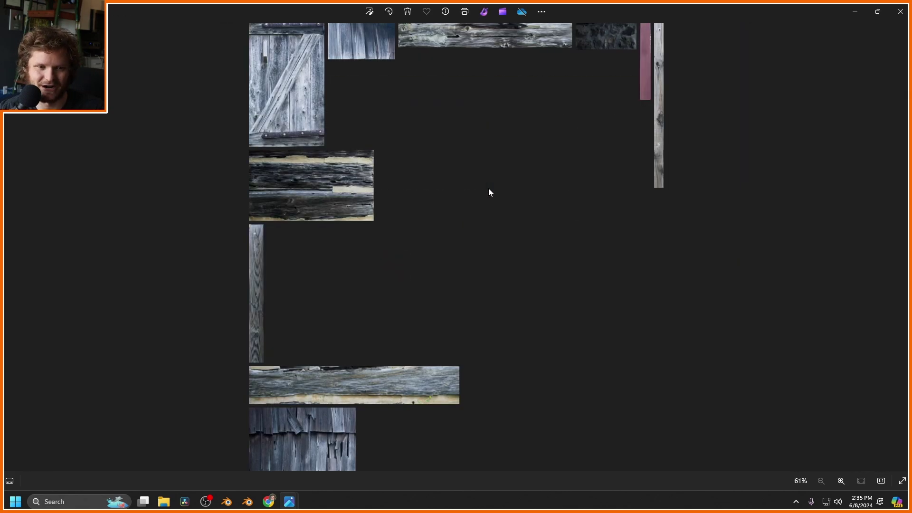
pyautogui.press('Right')
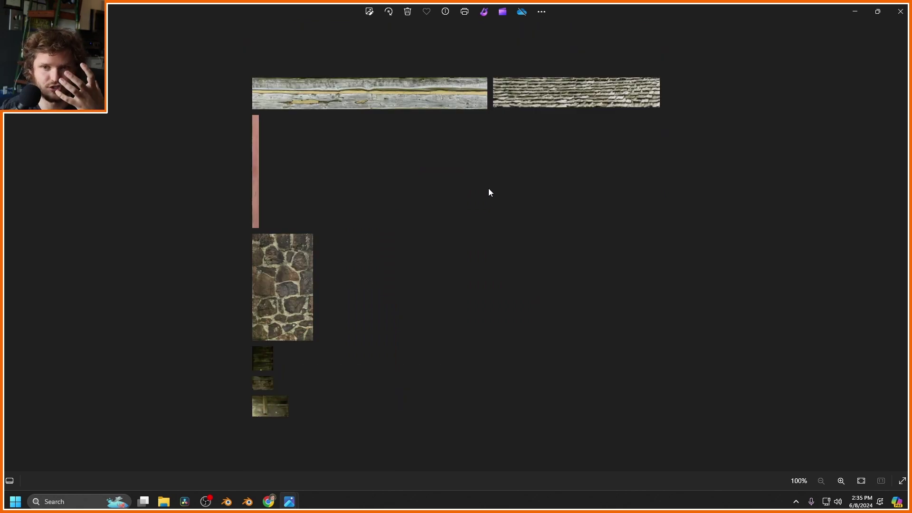
pyautogui.click(900, 10)
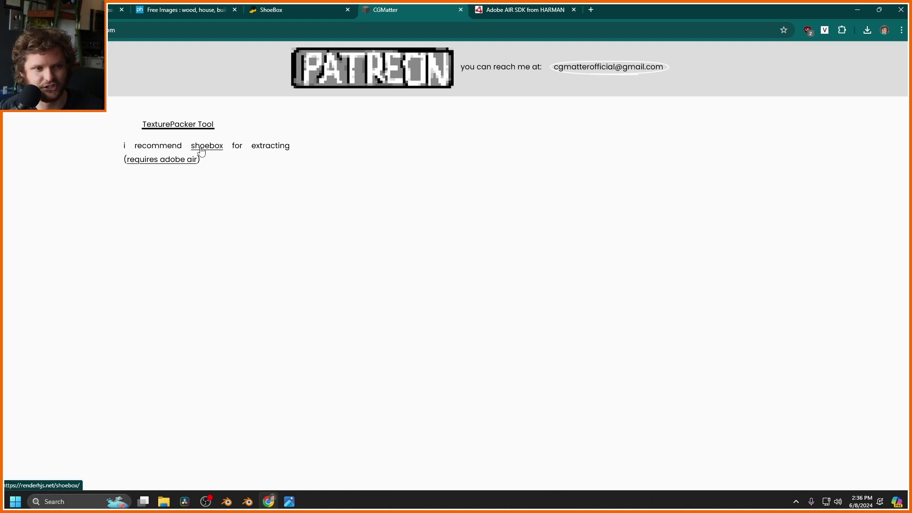
# Open the TexturePacker Tool link to view the contents of TexturePacker.zip, and put the browser away
pyautogui.click(162, 125)
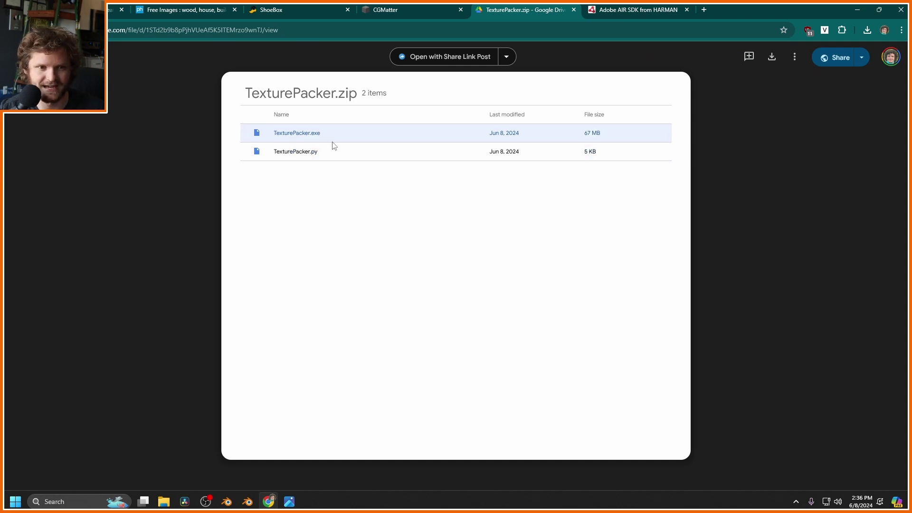
pyautogui.click(857, 9)
# Run TexturePacker from the desktop on textures1 through textures5 and save the packed image there as texturesoutput
pyautogui.moveTo(514, 331); pyautogui.dragTo(429, 222)
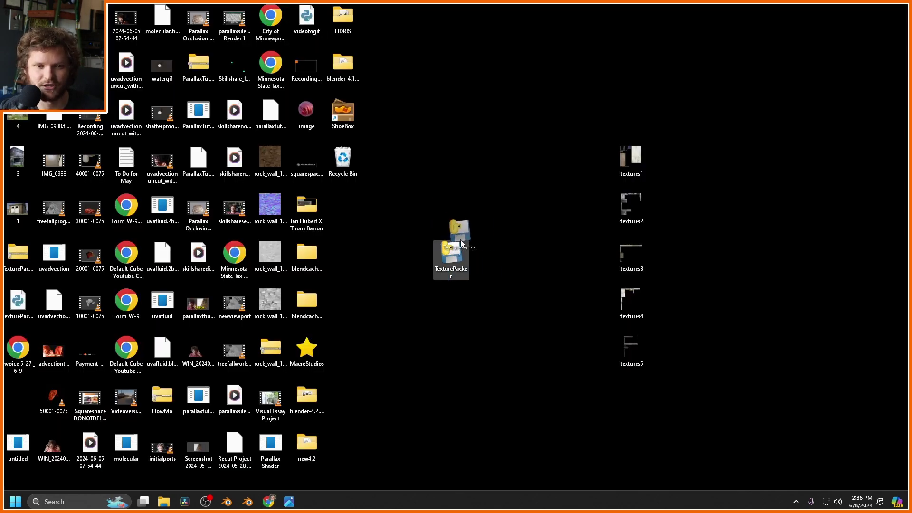
pyautogui.doubleClick(458, 260)
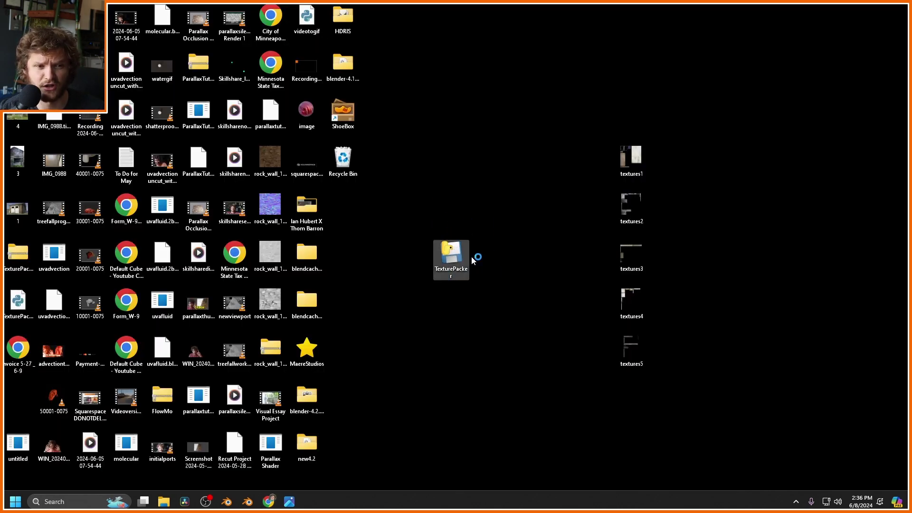
pyautogui.click(406, 174)
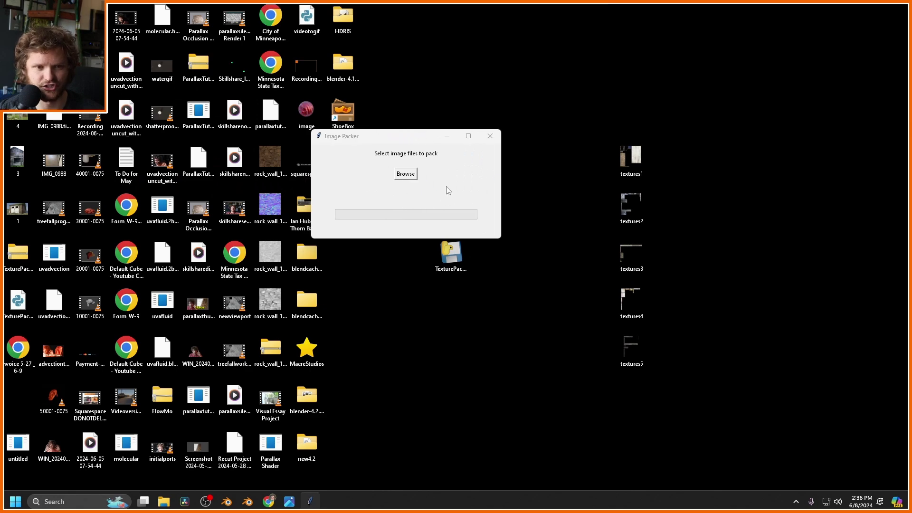
pyautogui.click(354, 237)
pyautogui.click(788, 332)
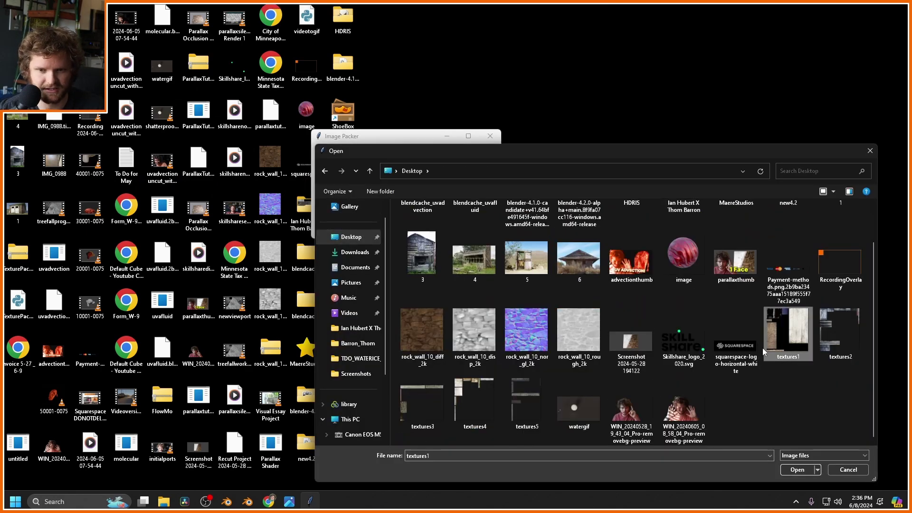
pyautogui.keyDown('shift'); pyautogui.click(526, 403); pyautogui.keyUp('shift')
pyautogui.click(796, 469)
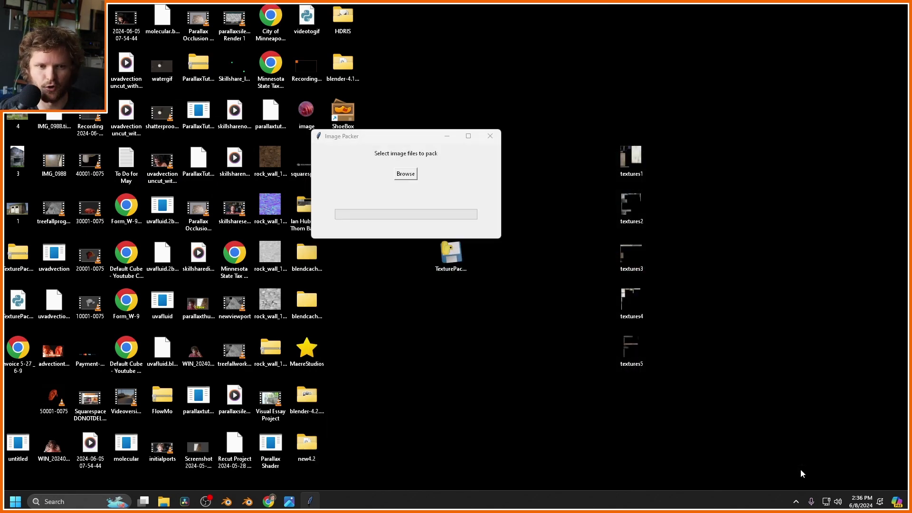
pyautogui.write('texturesoutput')
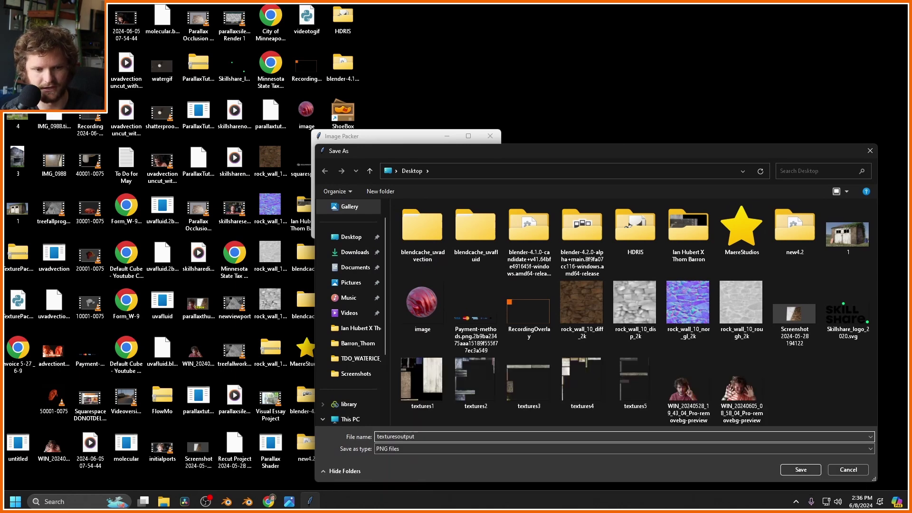
pyautogui.press('Return')
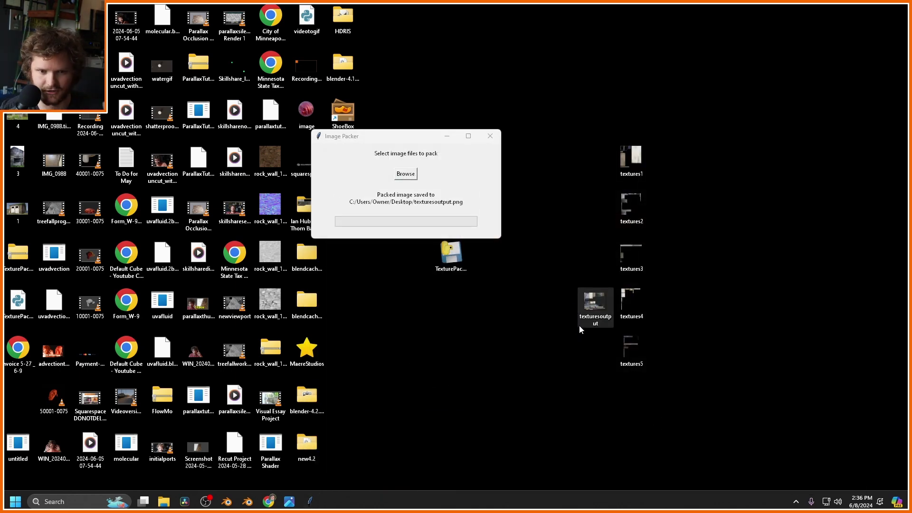
# Open texturesoutput in the image viewer, examine its packed textures up close, and put the viewer away
pyautogui.doubleClick(593, 312)
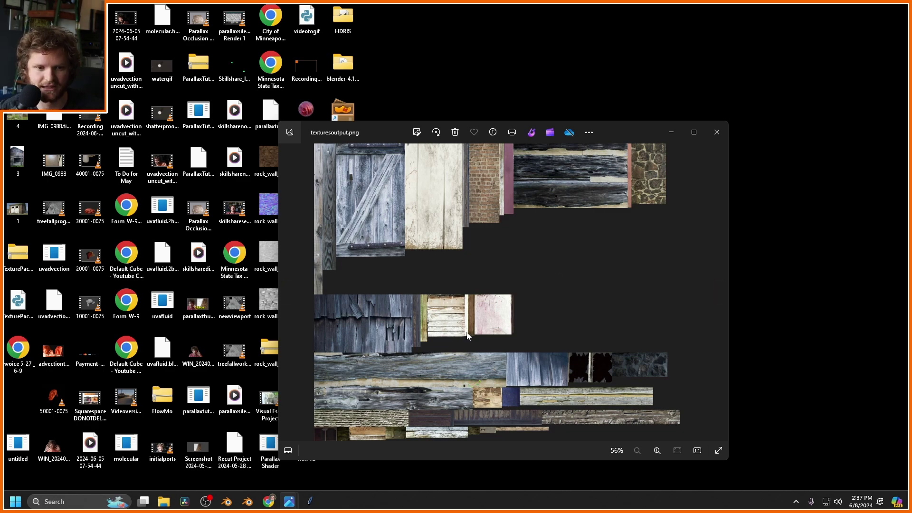
pyautogui.click(694, 132)
pyautogui.scroll(5, 442, 184)
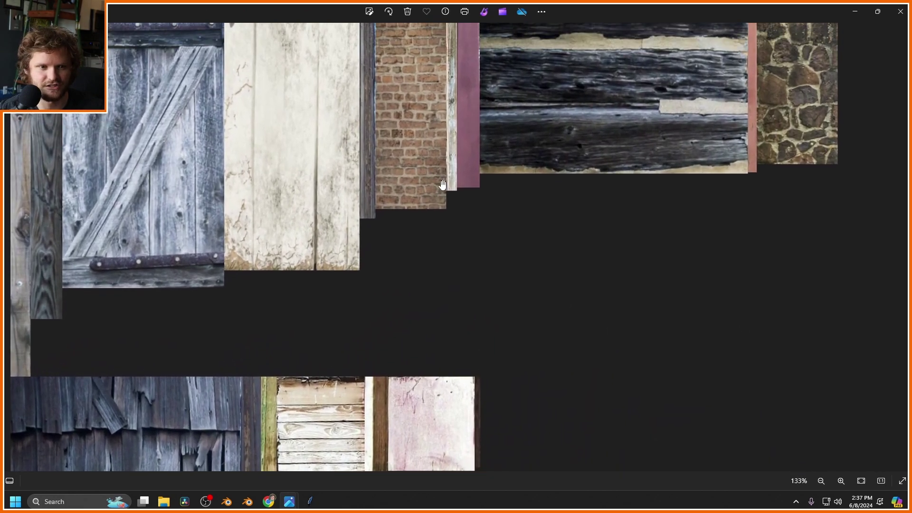
pyautogui.scroll(-2, 442, 185)
pyautogui.scroll(5, 407, 427)
pyautogui.moveTo(407, 423); pyautogui.dragTo(461, 332)
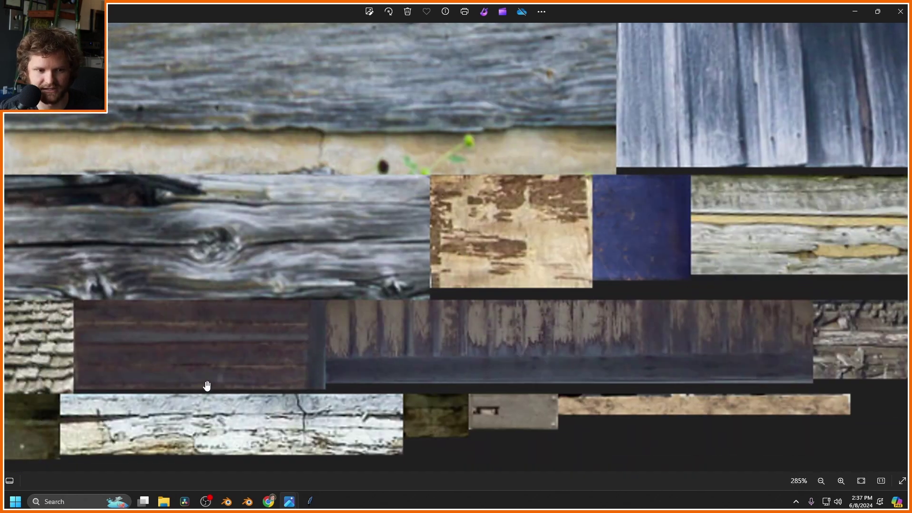
pyautogui.scroll(-6, 206, 386)
pyautogui.click(854, 12)
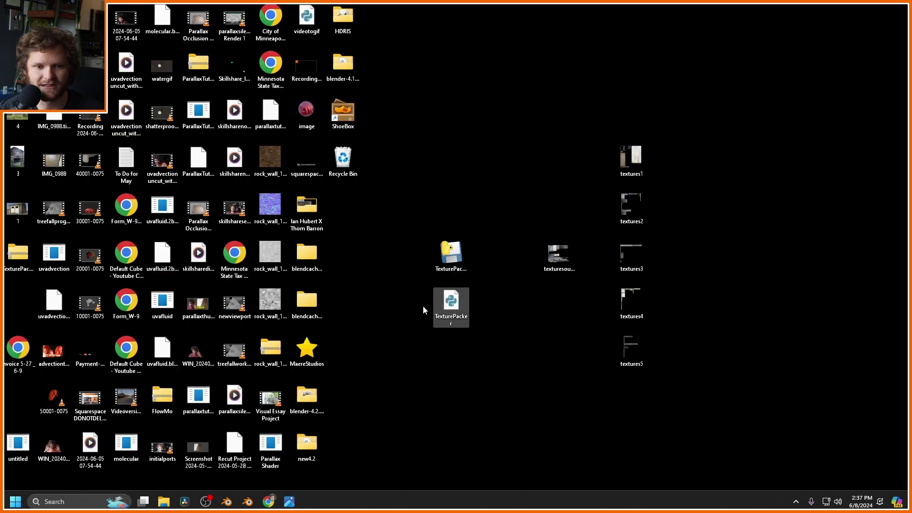
# Open the TexturePacker.py script from the desktop and run it with the Python Debugger
pyautogui.doubleClick(451, 302)
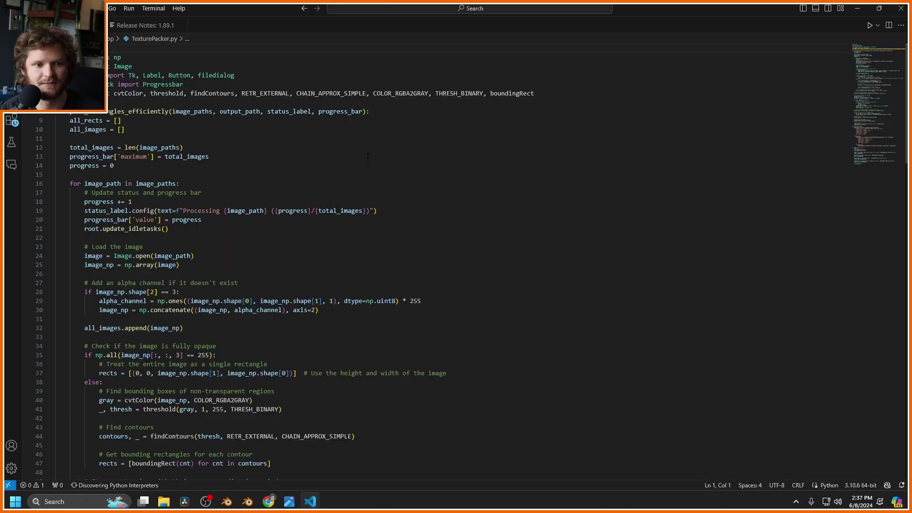
pyautogui.click(304, 147)
pyautogui.press('F5')
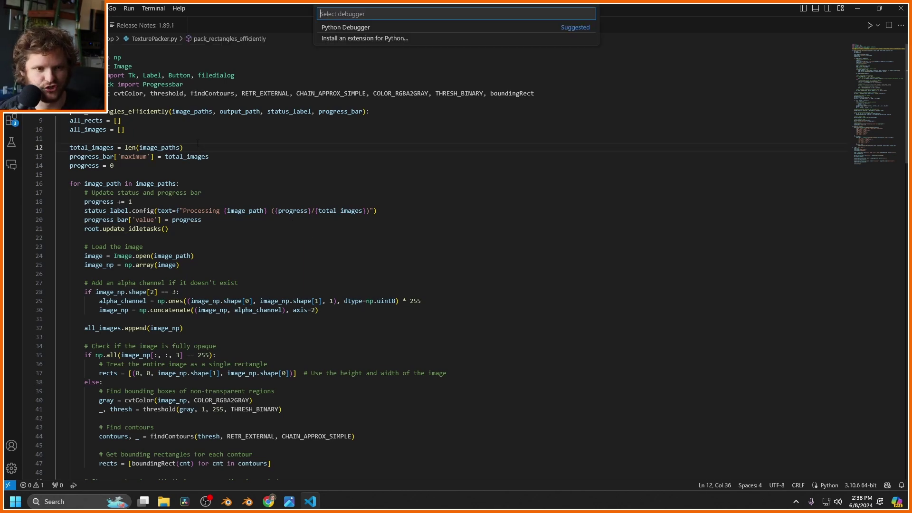
pyautogui.click(346, 28)
pyautogui.click(349, 37)
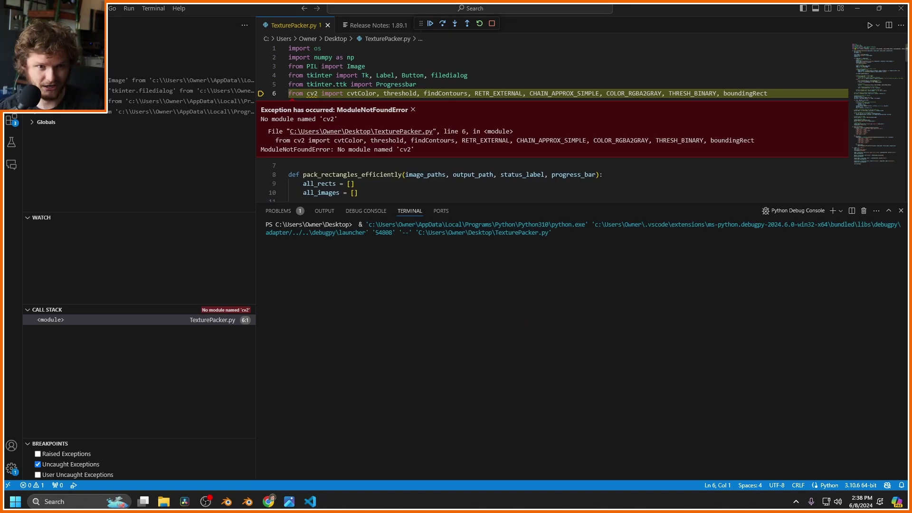
# Install the opencv-python package with pip and rerun TexturePacker.py, closing its window and launching it once more
pyautogui.write('pip install opencv-python')
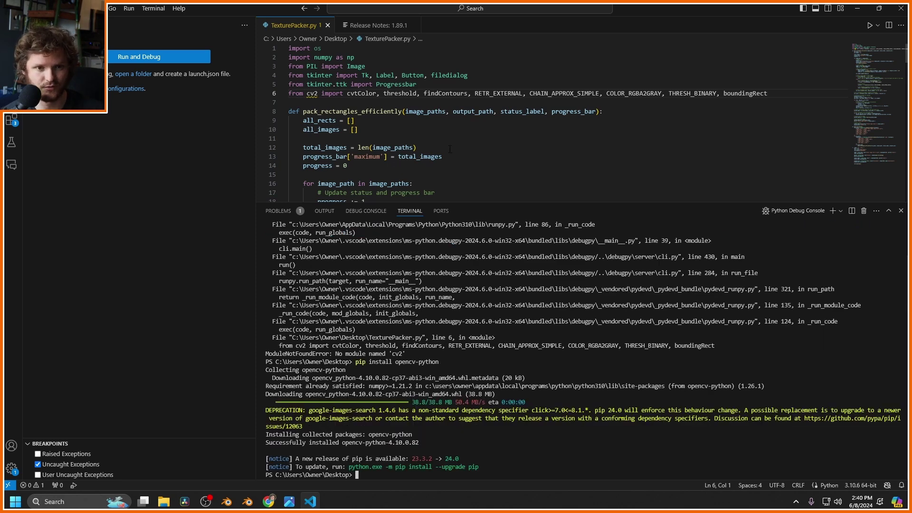
pyautogui.click(450, 149)
pyautogui.press('F5')
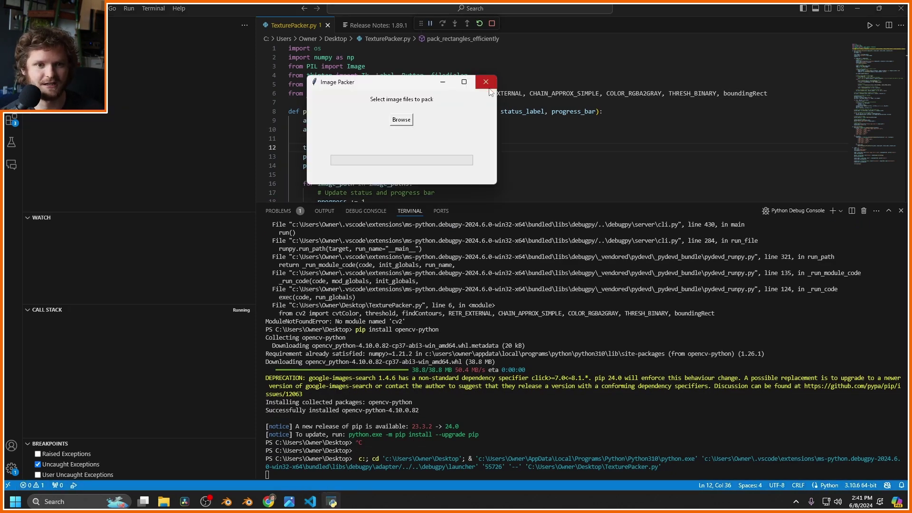
pyautogui.click(485, 82)
pyautogui.click(480, 112)
pyautogui.press('F5')
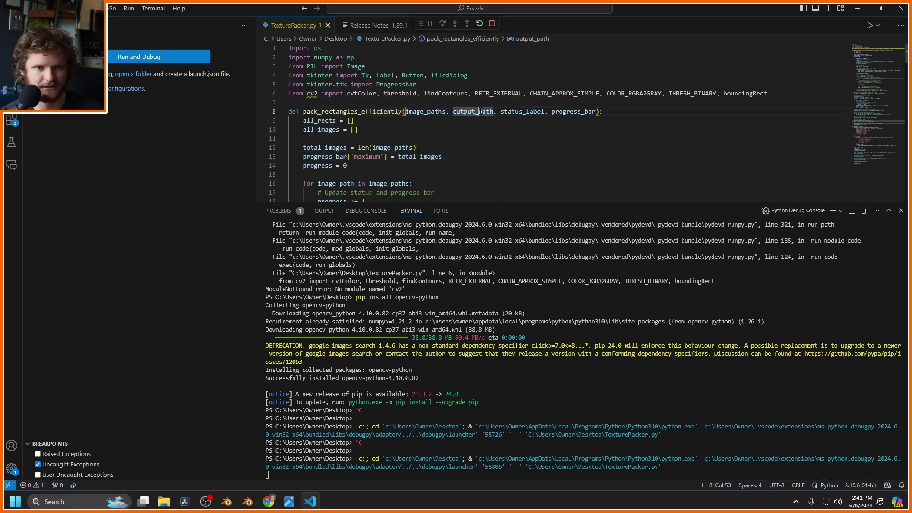
pyautogui.click(232, 58)
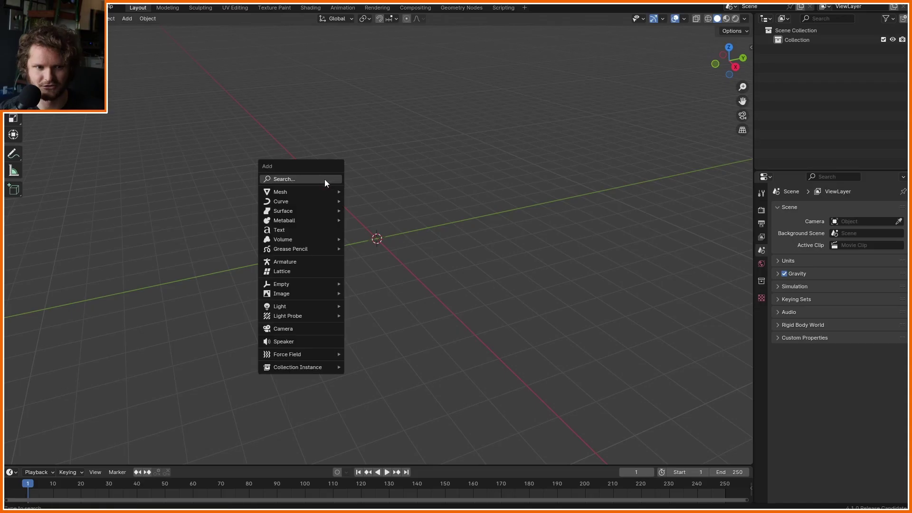
# In Blender, select the house and add an Image Texture node with texturesoutput.png to its material
pyautogui.moveTo(316, 197)
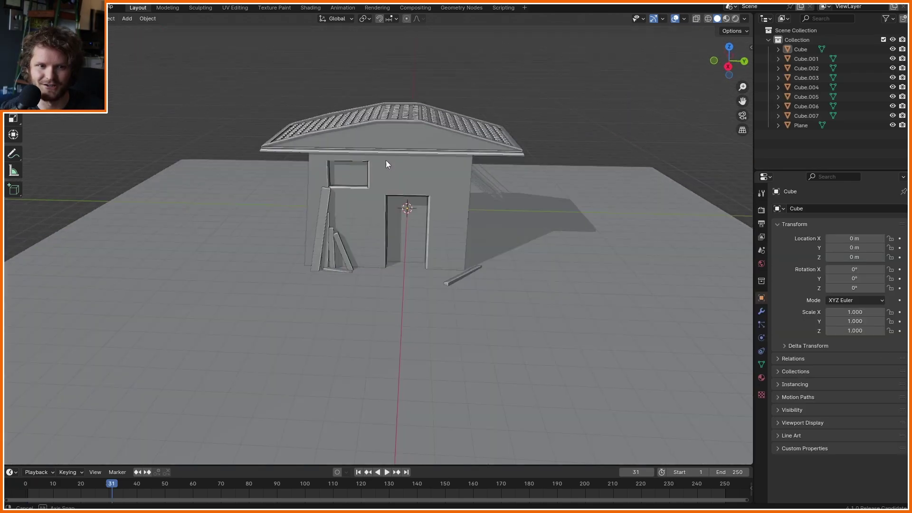
pyautogui.moveTo(386, 161); pyautogui.dragTo(415, 158, button='middle')
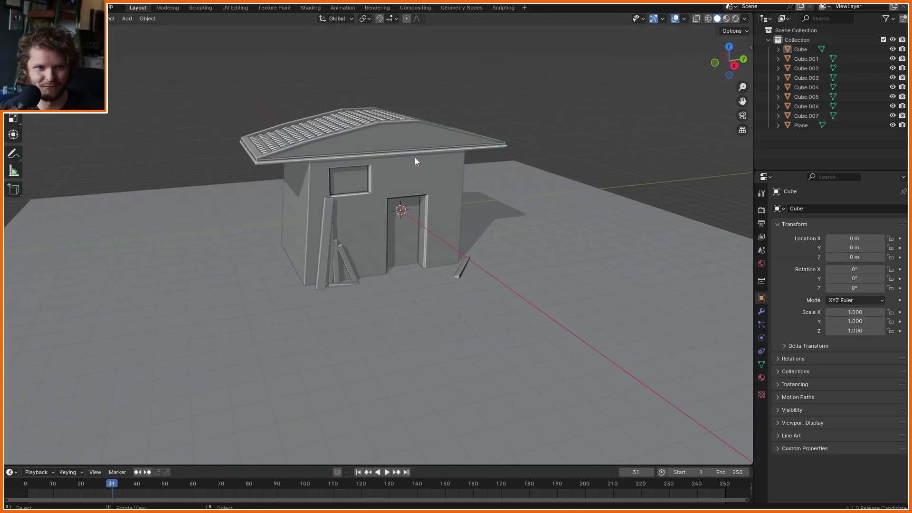
pyautogui.scroll(3, 415, 160)
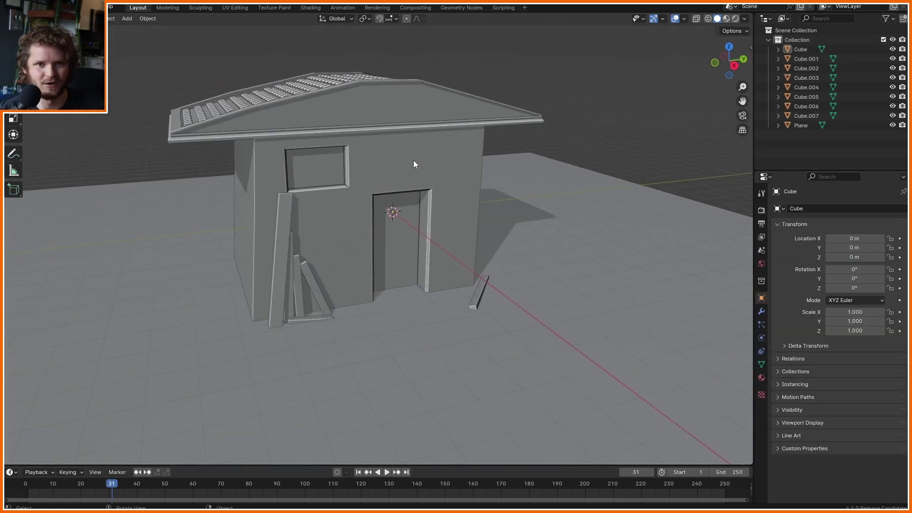
pyautogui.click(408, 161)
pyautogui.click(310, 8)
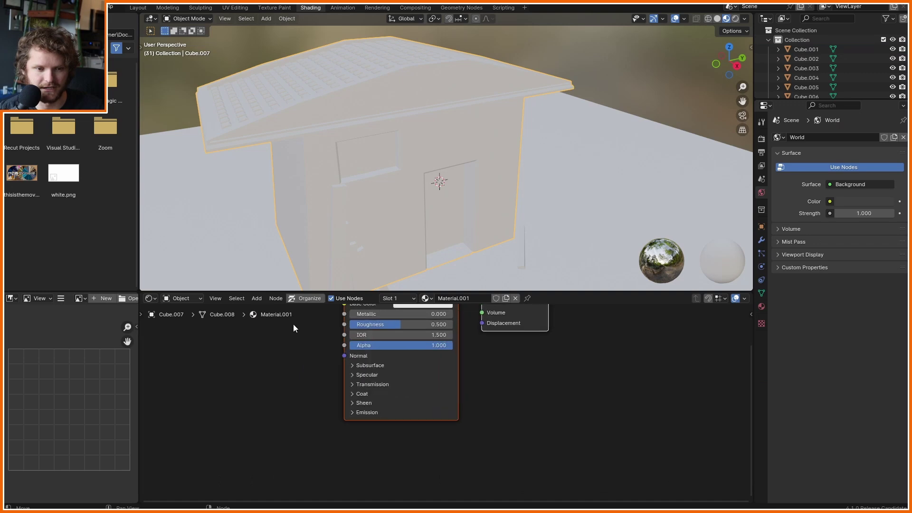
pyautogui.moveTo(292, 324); pyautogui.dragTo(413, 350, button='middle')
pyautogui.hotkey('shift', 'a')
pyautogui.write('im')
pyautogui.press('Return')
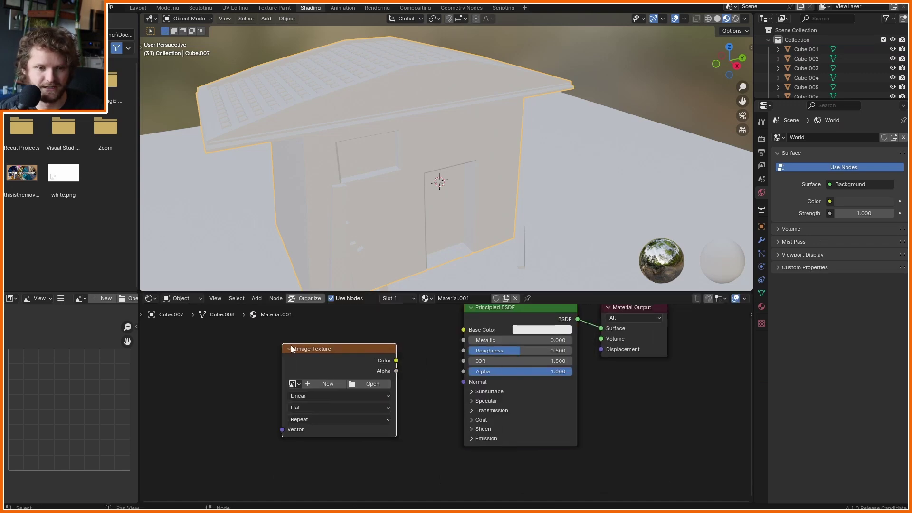
pyautogui.click(291, 345)
pyautogui.click(372, 382)
# Feed the texture's color into Base Color and, through a Bump node with strength 0.3, into the shader's Normal
pyautogui.moveTo(224, 371); pyautogui.dragTo(293, 431)
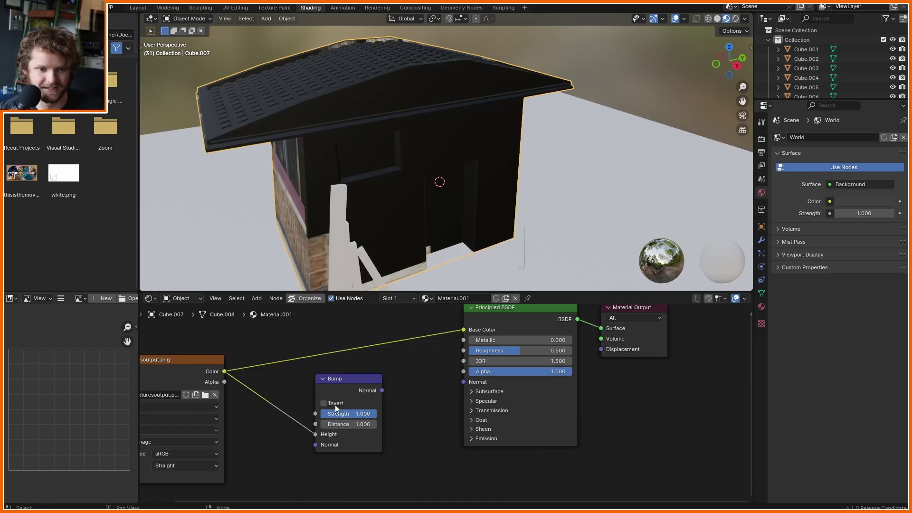
pyautogui.moveTo(382, 391); pyautogui.dragTo(464, 382)
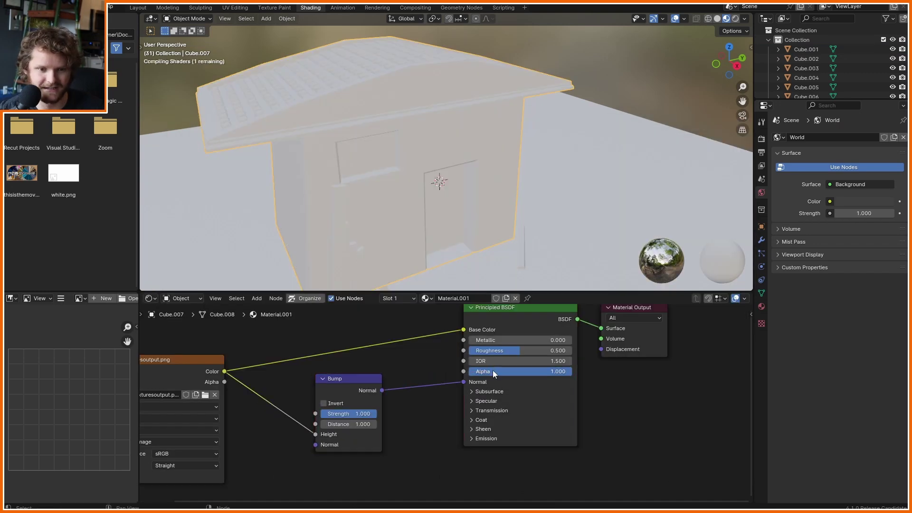
pyautogui.click(352, 418)
pyautogui.write('.3')
pyautogui.press('Return')
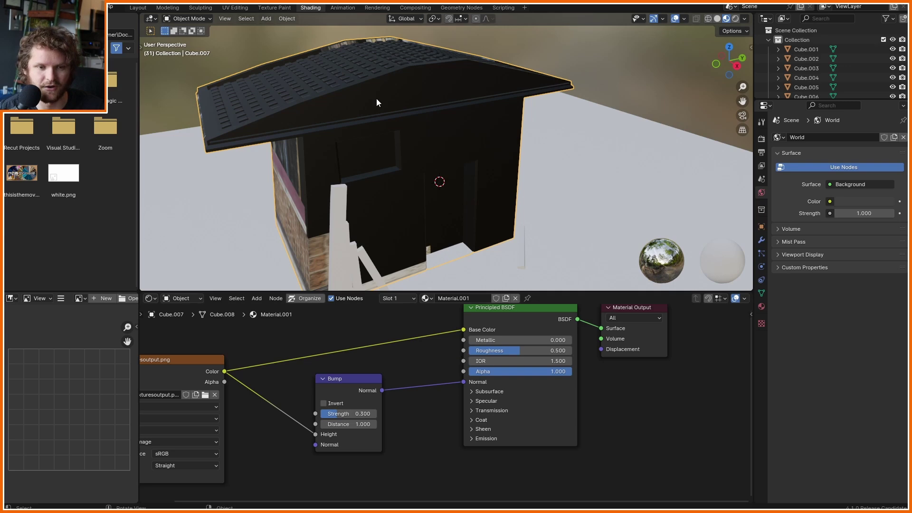
pyautogui.moveTo(376, 99); pyautogui.dragTo(411, 117, button='middle')
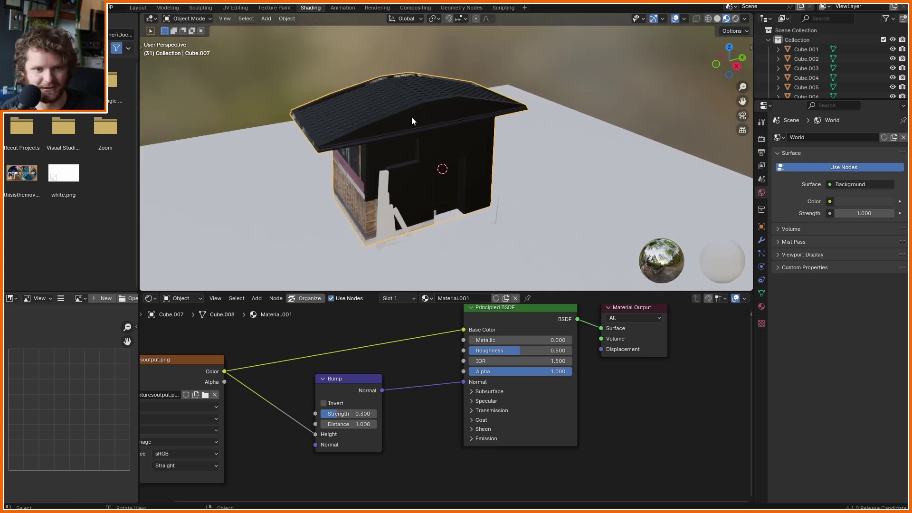
# Select the house's front wall faces around the door and window and move their UVs onto the dark log texture
pyautogui.click(247, 8)
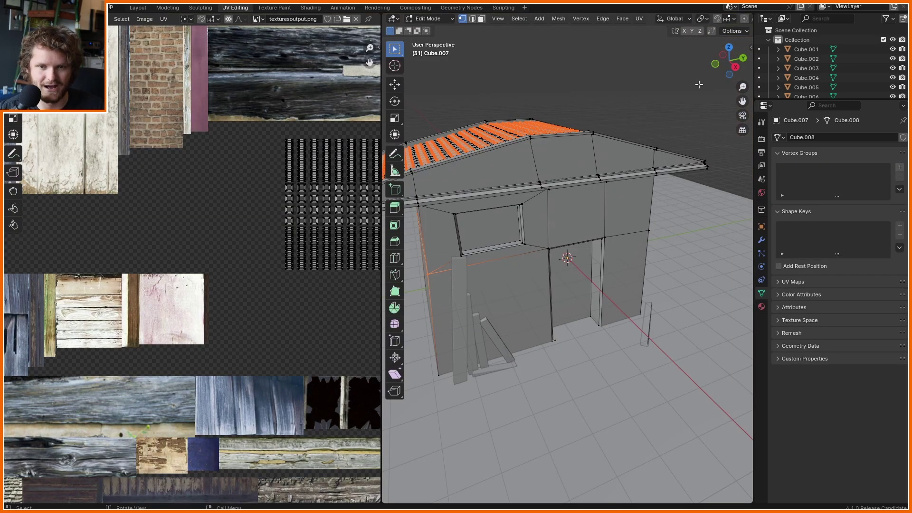
pyautogui.click(735, 67)
pyautogui.moveTo(621, 265); pyautogui.dragTo(612, 203)
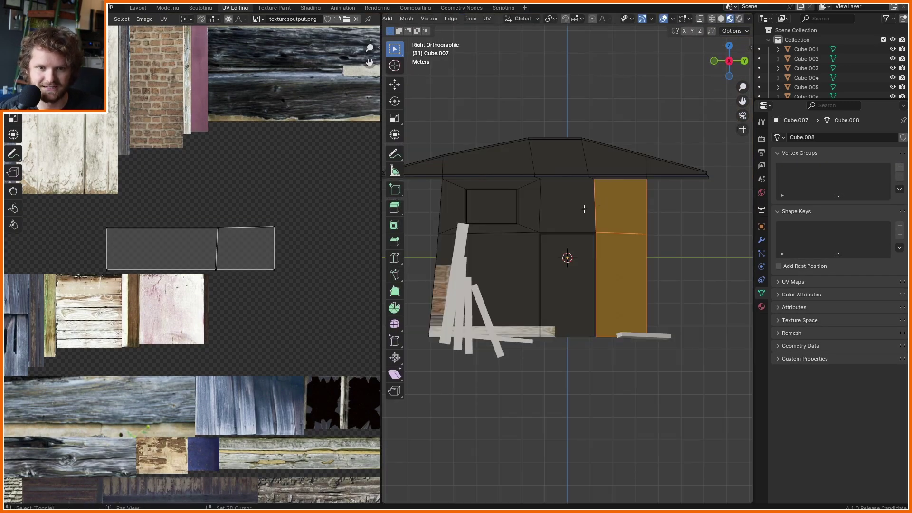
pyautogui.keyDown('shift'); pyautogui.click(580, 211); pyautogui.keyUp('shift')
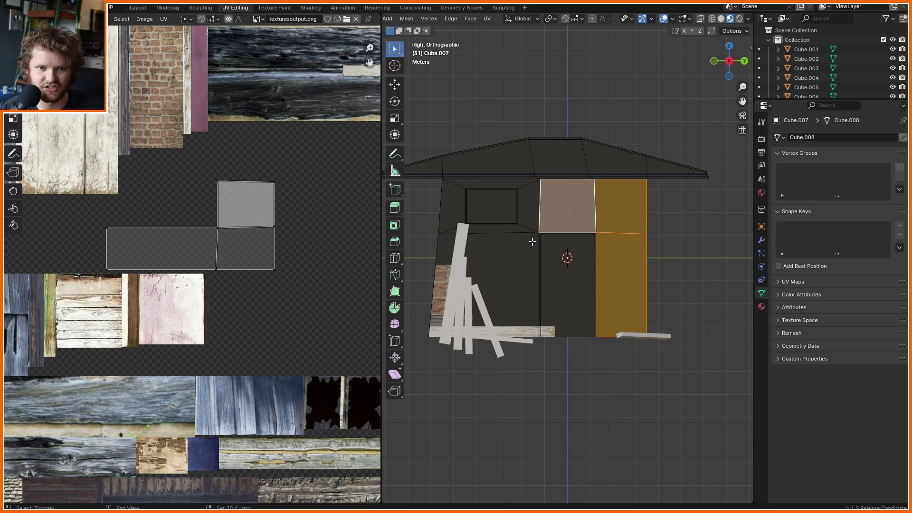
pyautogui.keyDown('shift'); pyautogui.moveTo(532, 241); pyautogui.dragTo(531, 206); pyautogui.keyUp('shift')
pyautogui.keyDown('shift'); pyautogui.click(455, 199); pyautogui.keyUp('shift')
pyautogui.keyDown('shift'); pyautogui.click(483, 187); pyautogui.keyUp('shift')
pyautogui.scroll(-1, 255, 201)
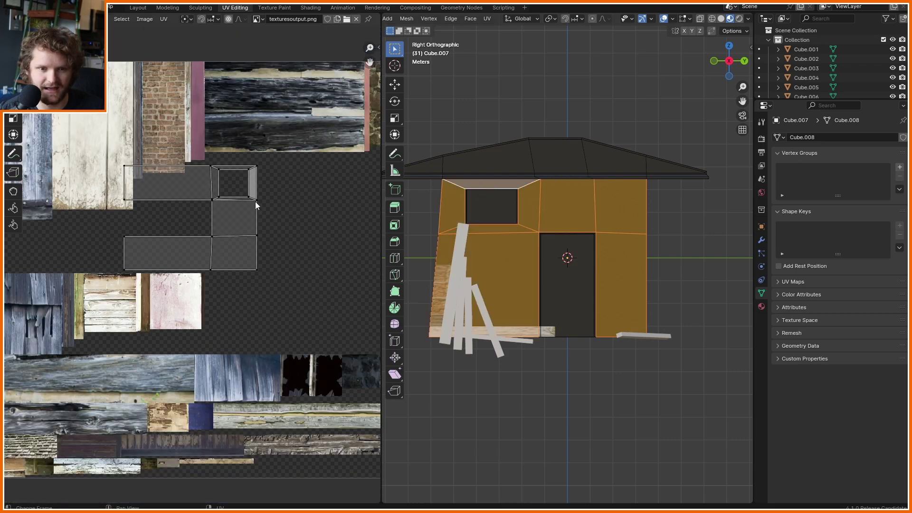
pyautogui.press('a')
pyautogui.press('g')
pyautogui.click(334, 78)
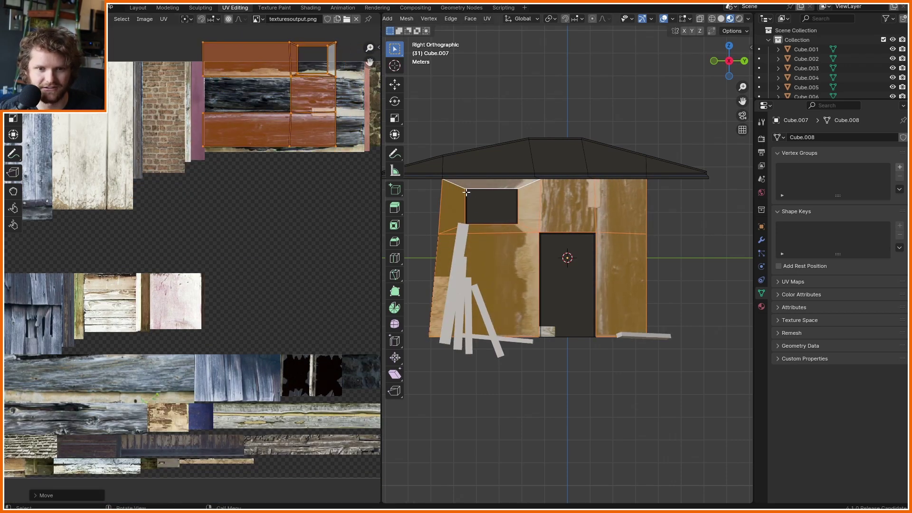
# Project the UVs of the wall faces around the window from view, and move and scale them onto the whitewashed plank texture
pyautogui.scroll(-2, 298, 150)
pyautogui.moveTo(298, 149); pyautogui.dragTo(324, 189, button='middle')
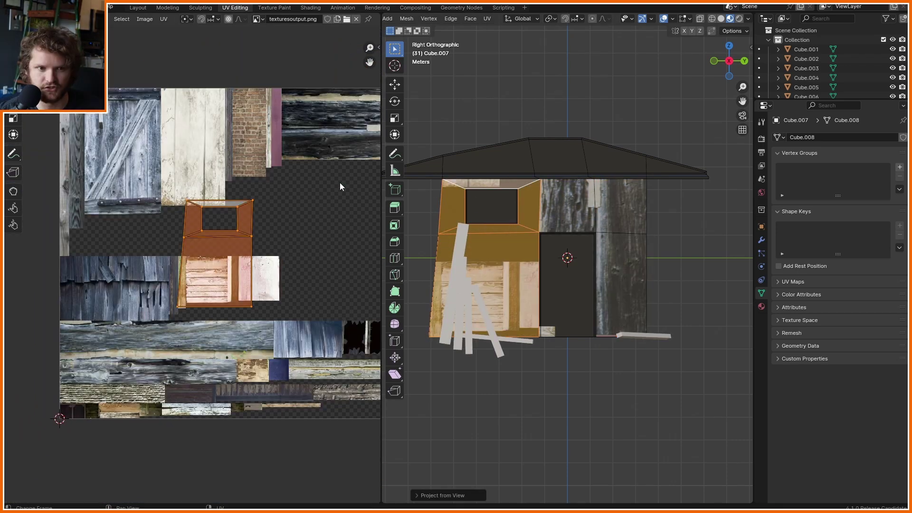
pyautogui.press('g')
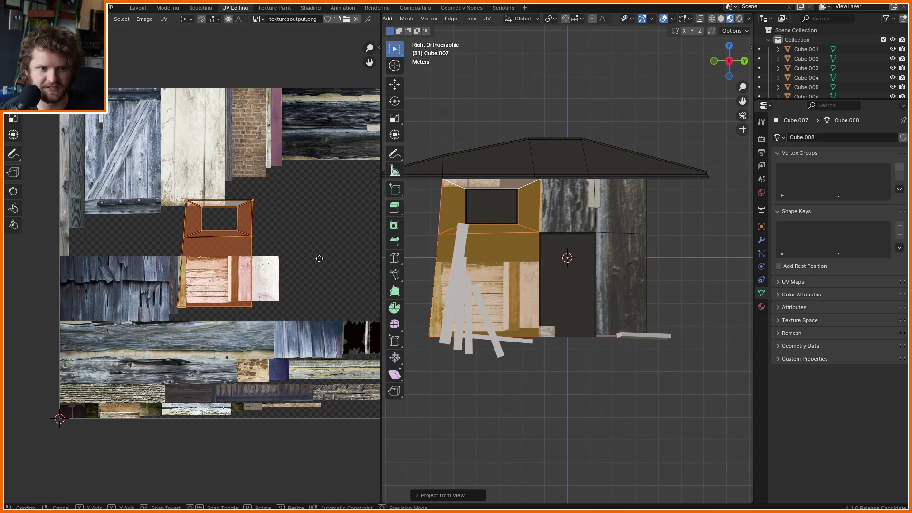
pyautogui.click(293, 153)
pyautogui.press('s')
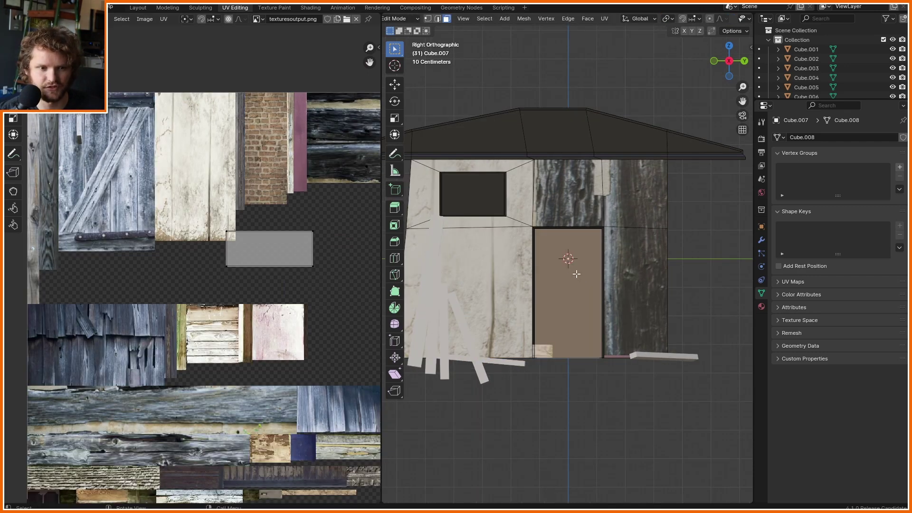
# Project the door face's UVs from view and move them onto the blue-grey plank door texture
pyautogui.press('u')
pyautogui.click(565, 284)
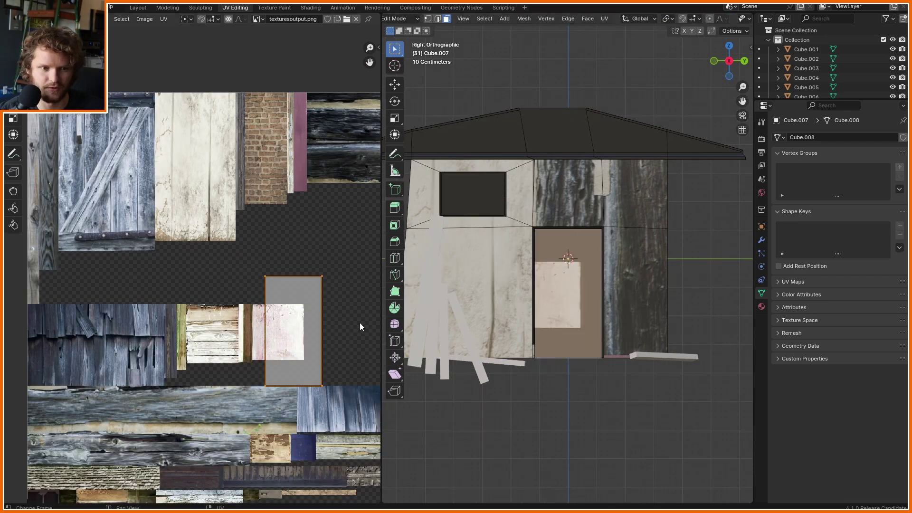
pyautogui.press('g')
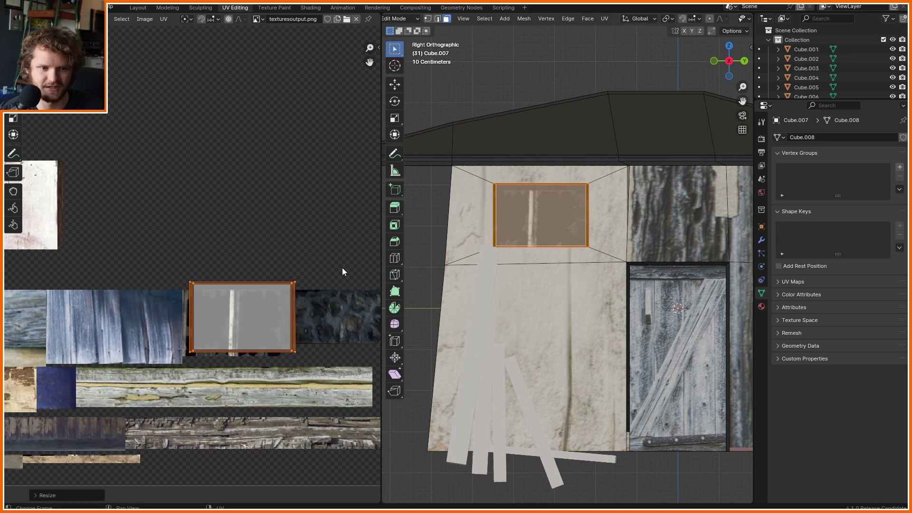
# Move the window pane's UVs onto the broken window texture and leave mesh editing
pyautogui.press('g')
pyautogui.click(340, 275)
pyautogui.press('Tab')
pyautogui.scroll(-2, 666, 290)
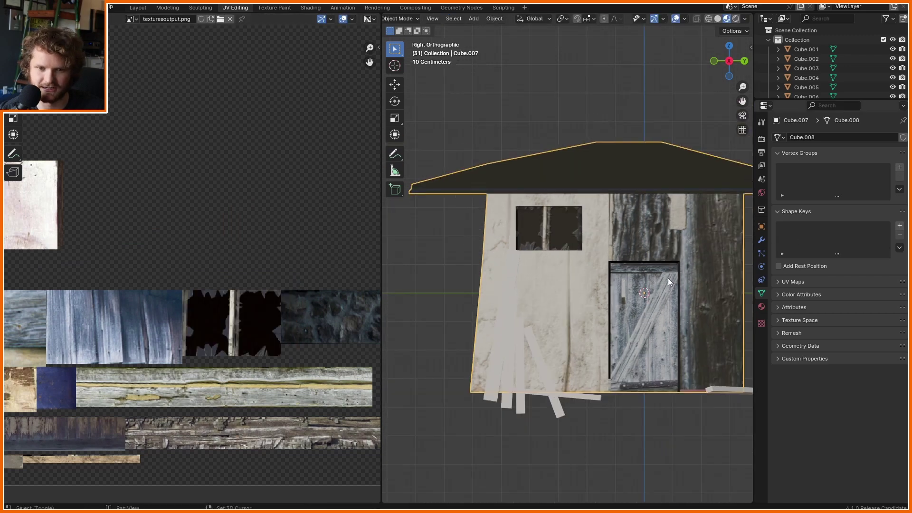
# Remap the inner faces of the window recess, then shrink and move their UVs onto the weathered blue wood texture
pyautogui.press('Tab')
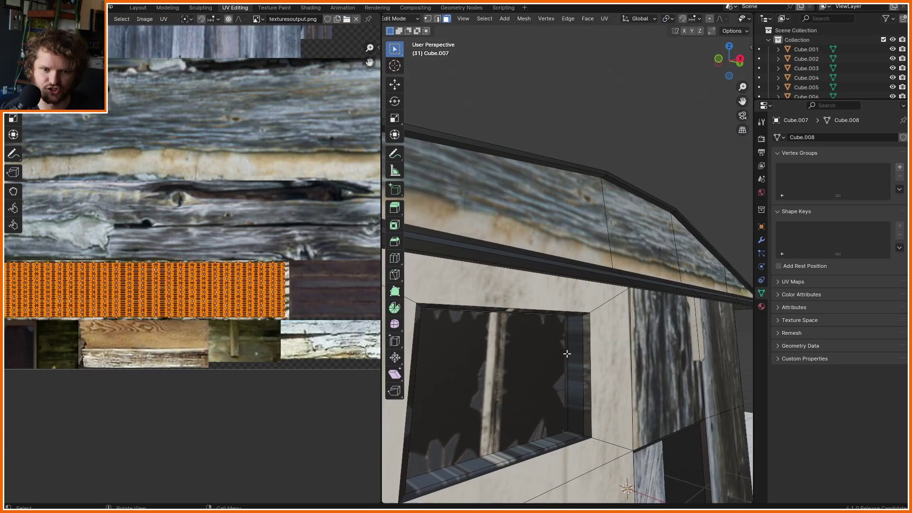
pyautogui.moveTo(567, 354); pyautogui.dragTo(523, 384, button='middle')
pyautogui.click(574, 316)
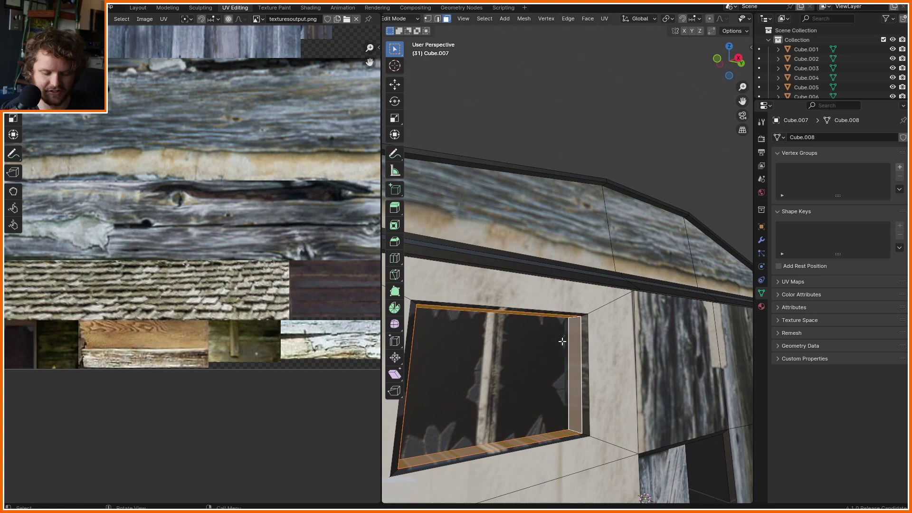
pyautogui.press('u')
pyautogui.click(520, 392)
pyautogui.scroll(-4, 292, 238)
pyautogui.press('s')
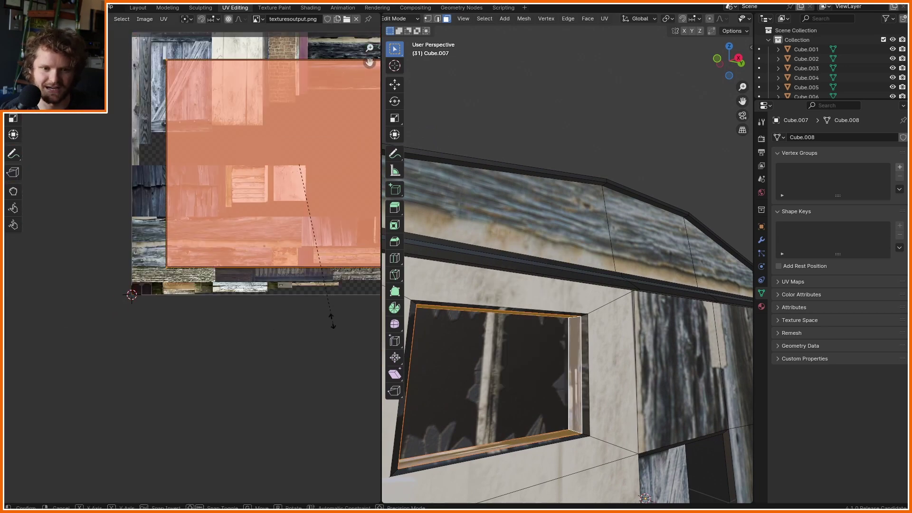
pyautogui.click(287, 169)
pyautogui.moveTo(288, 169); pyautogui.dragTo(178, 281, button='middle')
pyautogui.scroll(1, 173, 283)
pyautogui.press('s')
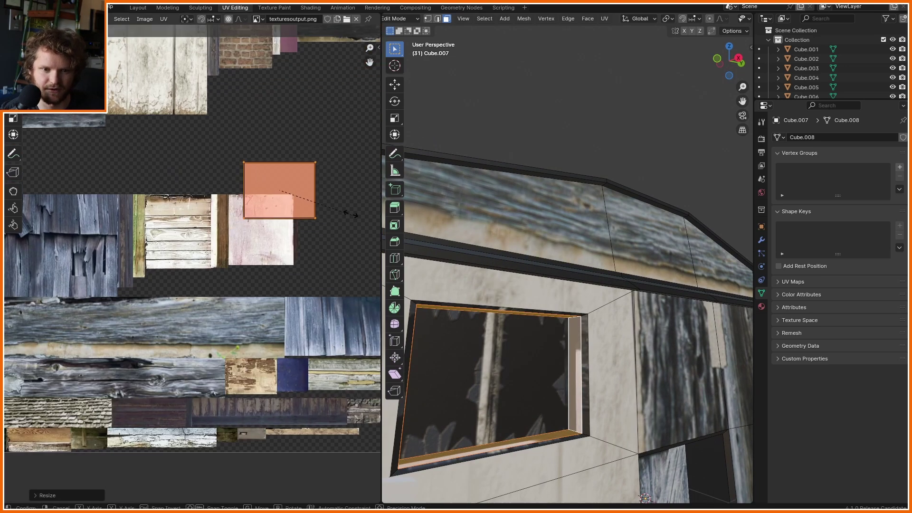
pyautogui.click(333, 201)
pyautogui.press('g')
pyautogui.click(281, 323)
# Select the loose planks with the house as the active object and link its material to them
pyautogui.press('Tab')
pyautogui.scroll(-5, 588, 249)
pyautogui.moveTo(588, 249); pyautogui.dragTo(525, 309, button='middle')
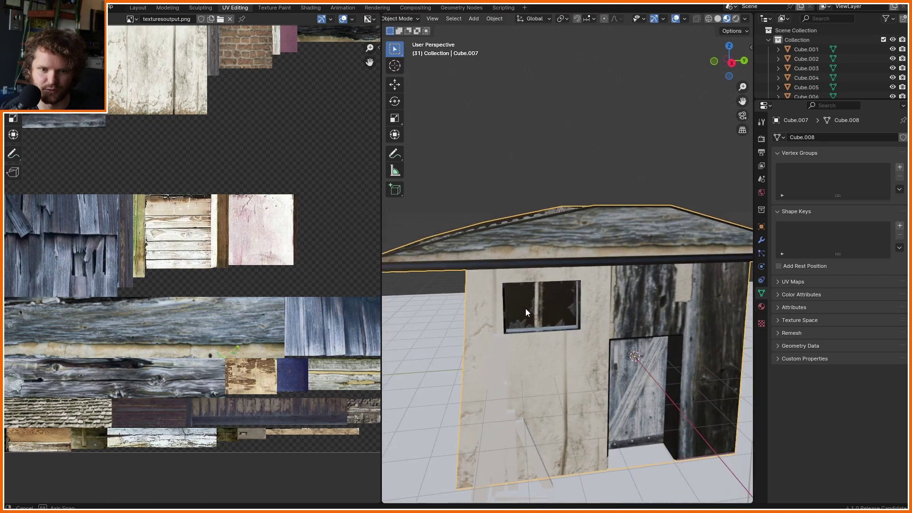
pyautogui.keyDown('shift'); pyautogui.moveTo(526, 309); pyautogui.dragTo(468, 303, button='middle'); pyautogui.keyUp('shift')
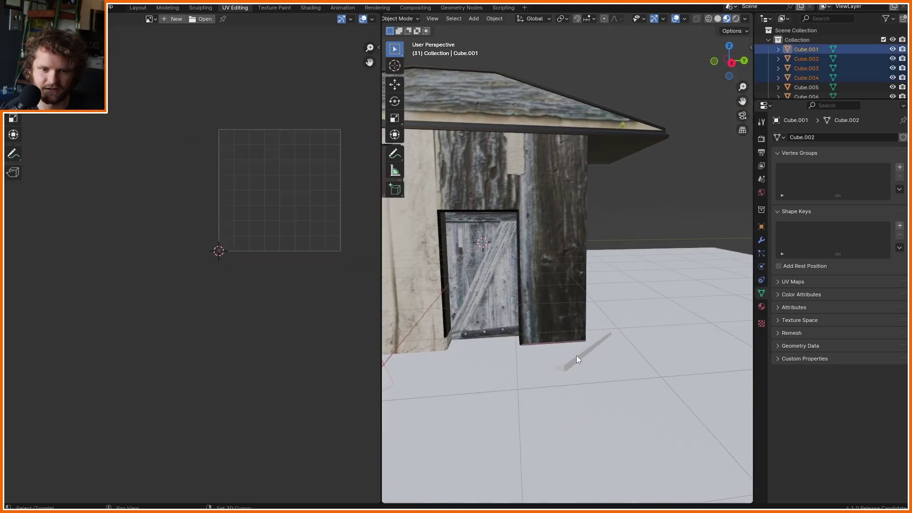
pyautogui.keyDown('shift'); pyautogui.click(576, 355); pyautogui.keyUp('shift')
pyautogui.keyDown('shift'); pyautogui.click(579, 247); pyautogui.keyUp('shift')
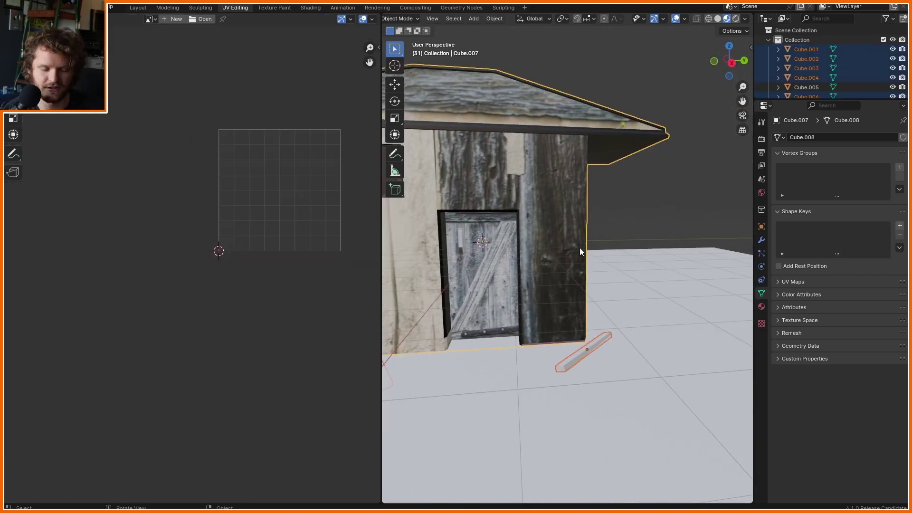
pyautogui.hotkey('ctrl', 'l')
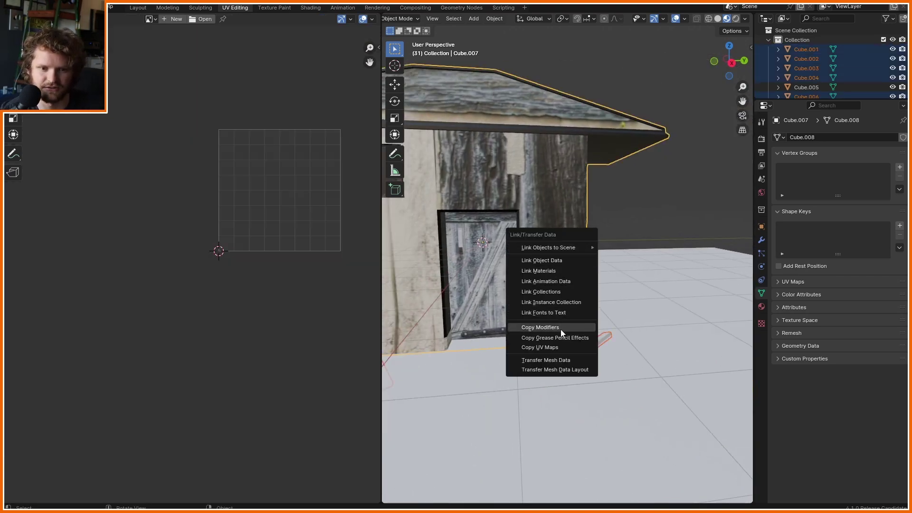
pyautogui.click(550, 275)
# Project the UVs of the short plank leaning under the window from the right view and move them onto a weathered wood texture
pyautogui.keyDown('shift'); pyautogui.moveTo(551, 289); pyautogui.dragTo(669, 283, button='middle'); pyautogui.keyUp('shift')
pyautogui.scroll(3, 557, 320)
pyautogui.click(554, 323)
pyautogui.press('Tab')
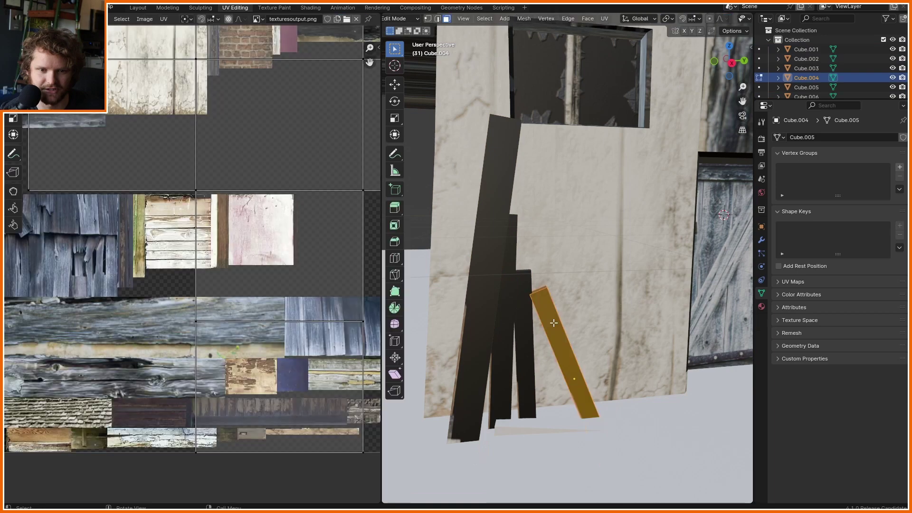
pyautogui.press('KP_3')
pyautogui.press('u')
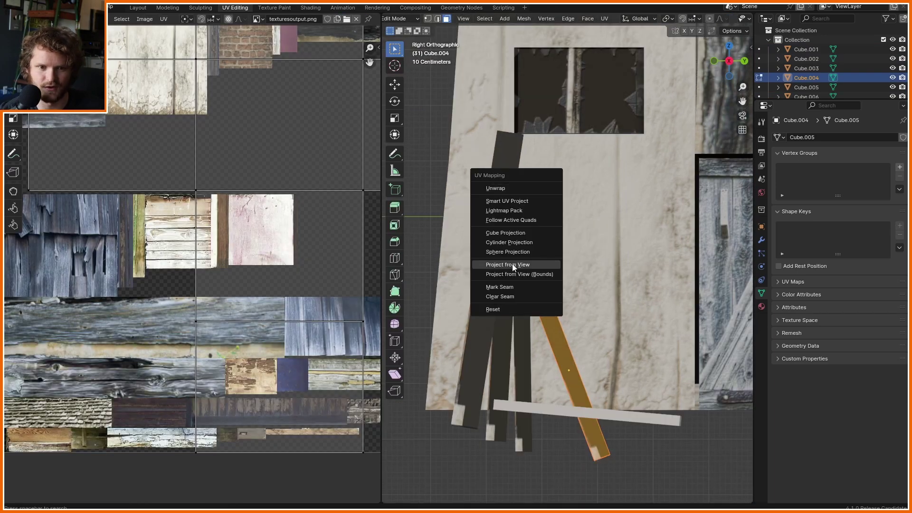
pyautogui.click(513, 267)
pyautogui.press('a')
pyautogui.scroll(-2, 326, 204)
pyautogui.moveTo(307, 248); pyautogui.dragTo(269, 326, button='middle')
pyautogui.press('g')
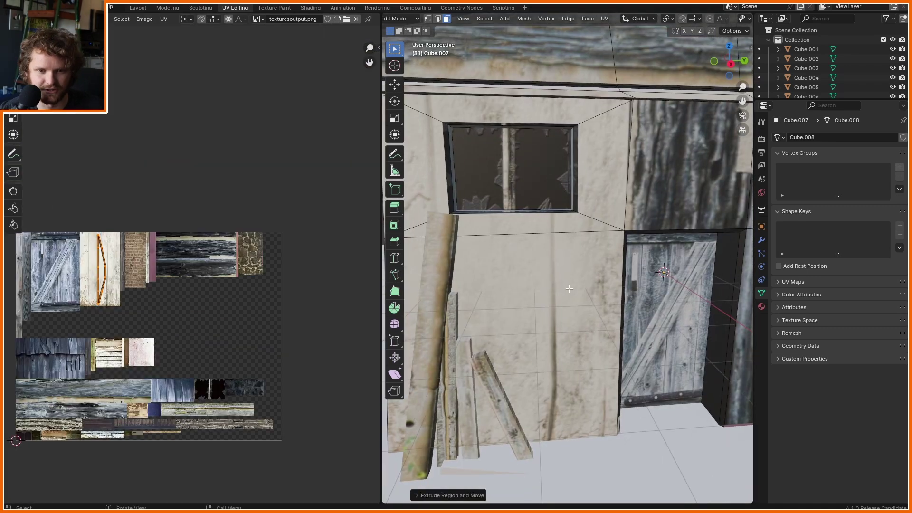
# Cut the wall face below the window vertically along the plank seam with the Knife tool
pyautogui.click(569, 288)
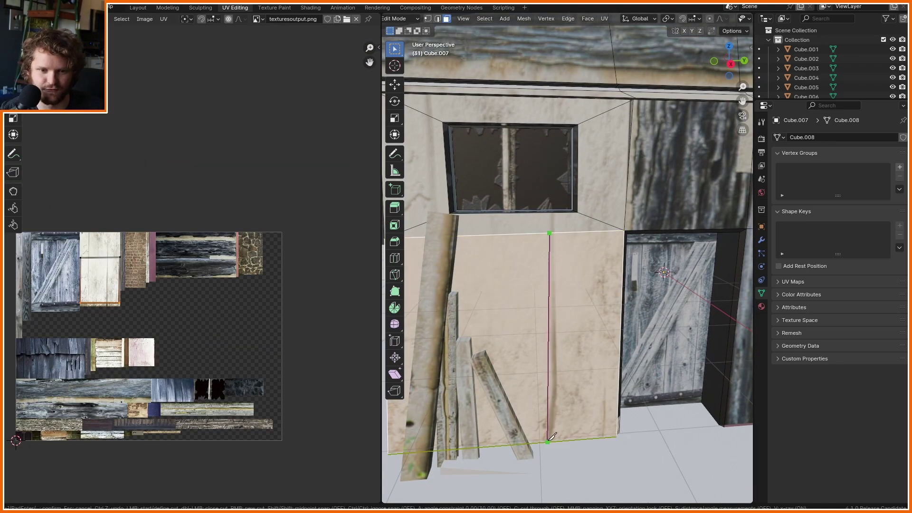
pyautogui.press('Return')
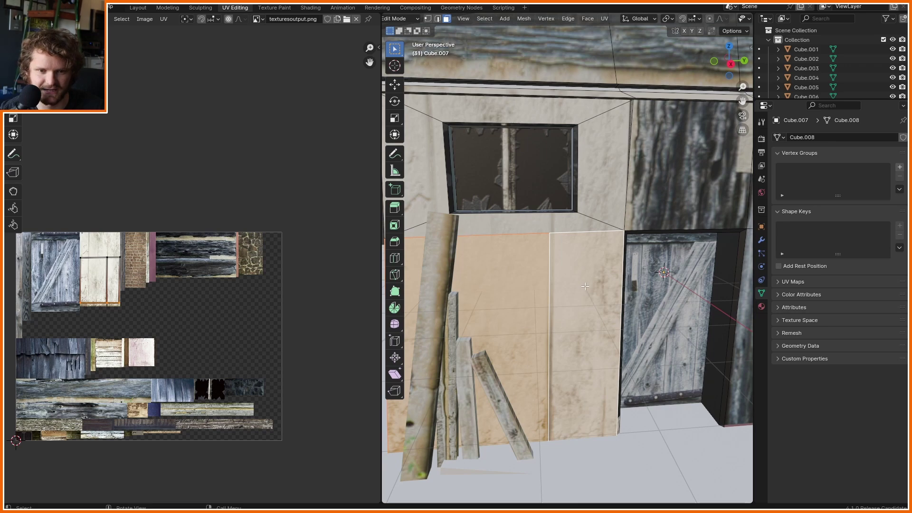
pyautogui.moveTo(585, 286); pyautogui.dragTo(501, 270, button='middle')
pyautogui.press('Tab')
# Extrude the dark log wall faces above and beside the door as individual faces
pyautogui.scroll(-4, 592, 284)
pyautogui.scroll(3, 618, 233)
pyautogui.press('Tab')
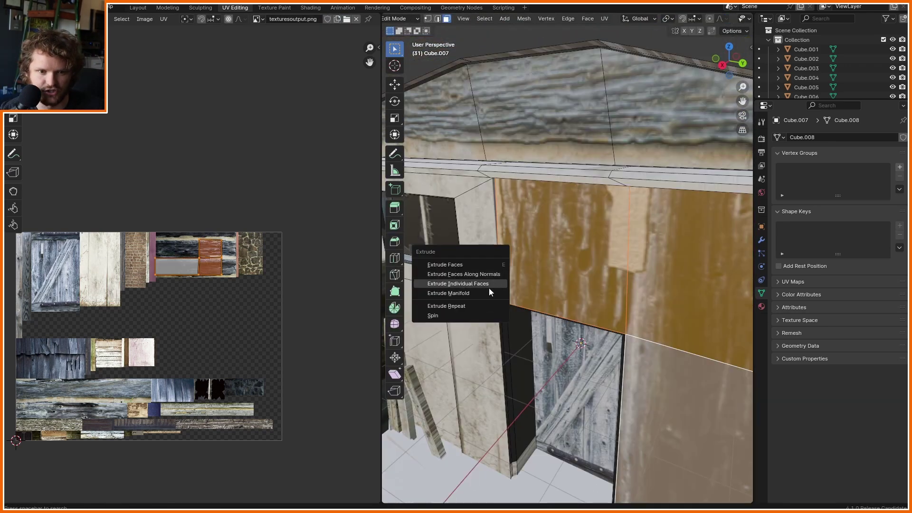
pyautogui.click(488, 288)
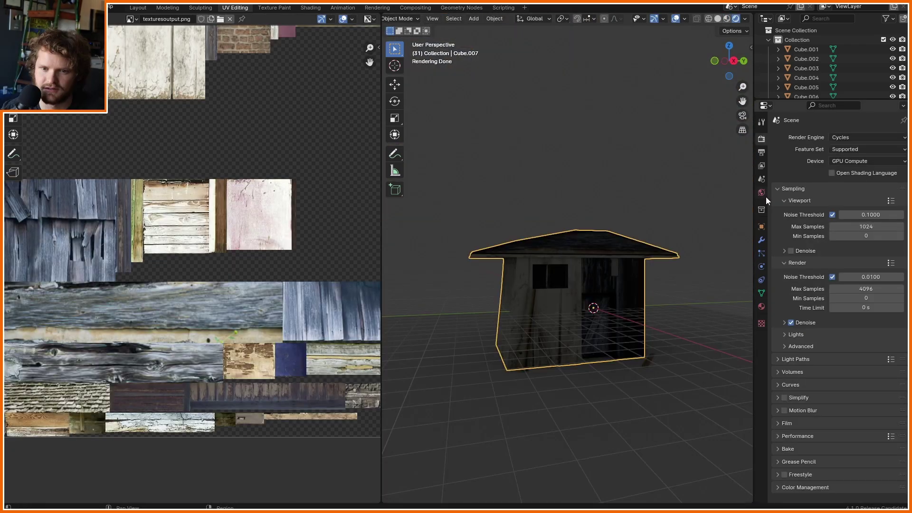
# Give the world background an Environment Texture using blaubeuren_night_2k.hdr
pyautogui.click(761, 192)
pyautogui.click(830, 197)
pyautogui.click(705, 240)
pyautogui.click(872, 210)
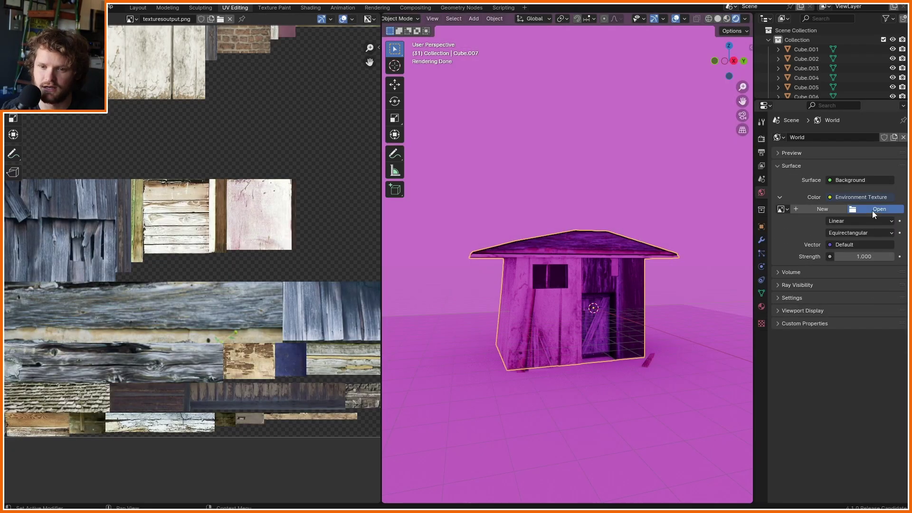
pyautogui.doubleClick(341, 200)
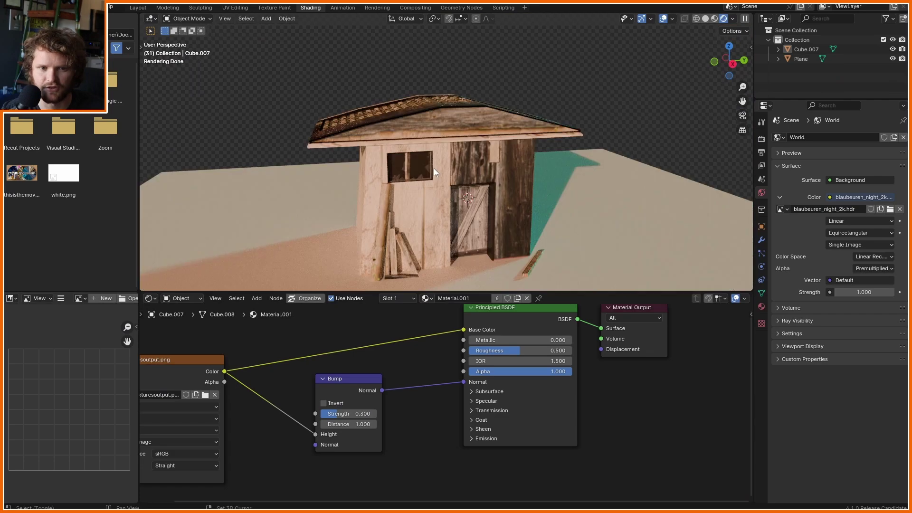
# Increase the strength of the Bump node in the house material
pyautogui.moveTo(347, 410); pyautogui.dragTo(363, 414)
pyautogui.scroll(-2, 463, 154)
pyautogui.moveTo(463, 153); pyautogui.dragTo(471, 161, button='middle')
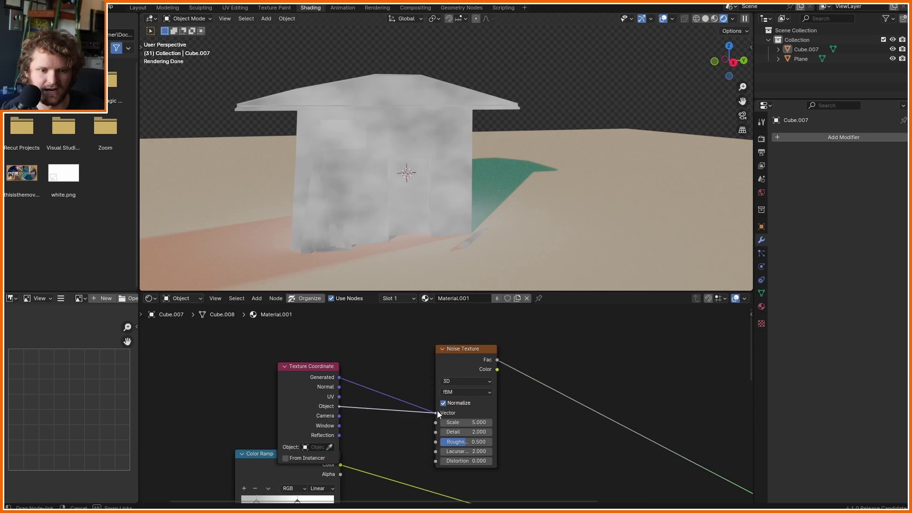
# Add a Color Ramp node after the Noise Texture, driven by its Fac output
pyautogui.hotkey('shift', 'a')
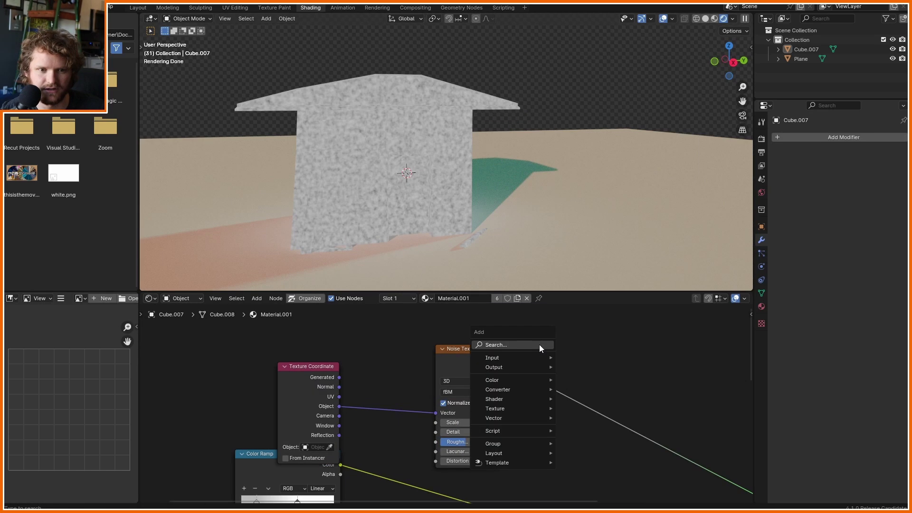
pyautogui.write('colo')
pyautogui.click(577, 372)
pyautogui.click(544, 359)
# Set the Noise Texture's scale to 1 and shift the Color Ramp's stop to sharpen the contrast
pyautogui.click(466, 422)
pyautogui.write('1')
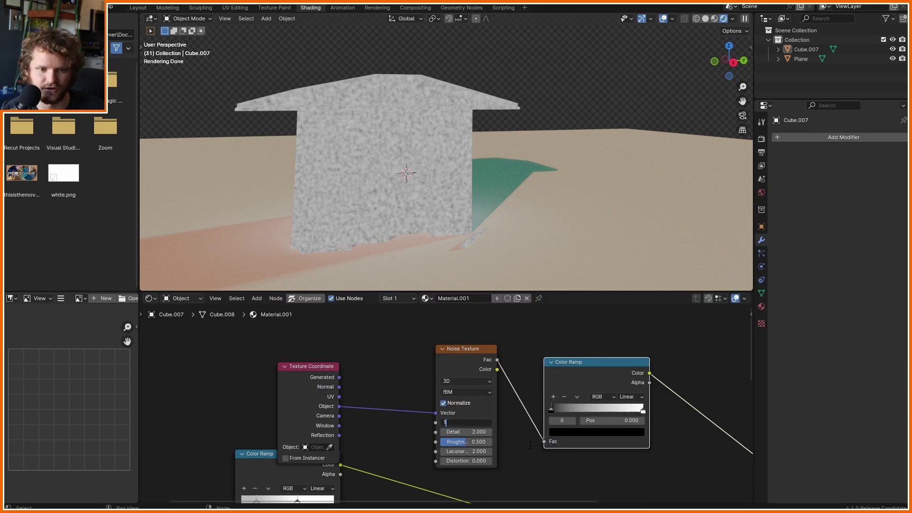
pyautogui.press('Return')
pyautogui.keyDown('shift'); pyautogui.moveTo(593, 421); pyautogui.dragTo(636, 421); pyautogui.keyUp('shift')
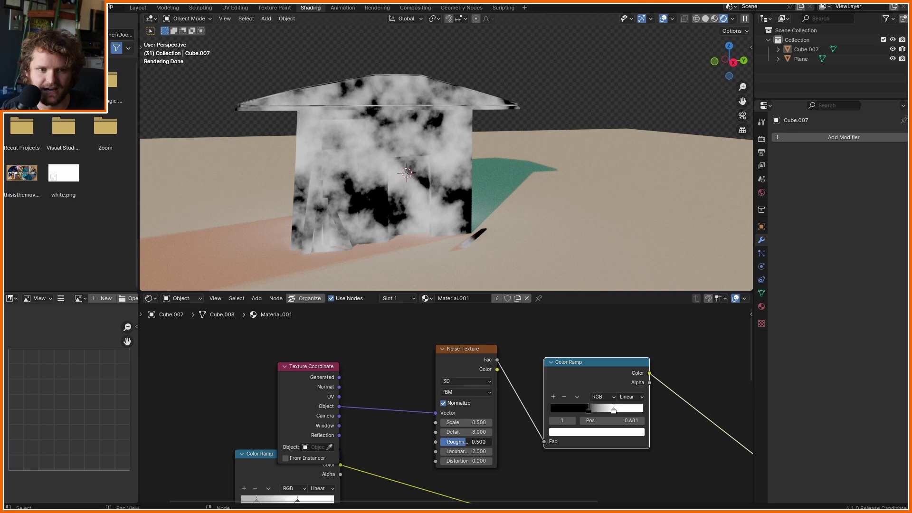
# Move the Texture Coordinate, Noise Texture and Color Ramp nodes as a group close to the image texture node
pyautogui.moveTo(401, 352); pyautogui.dragTo(559, 319)
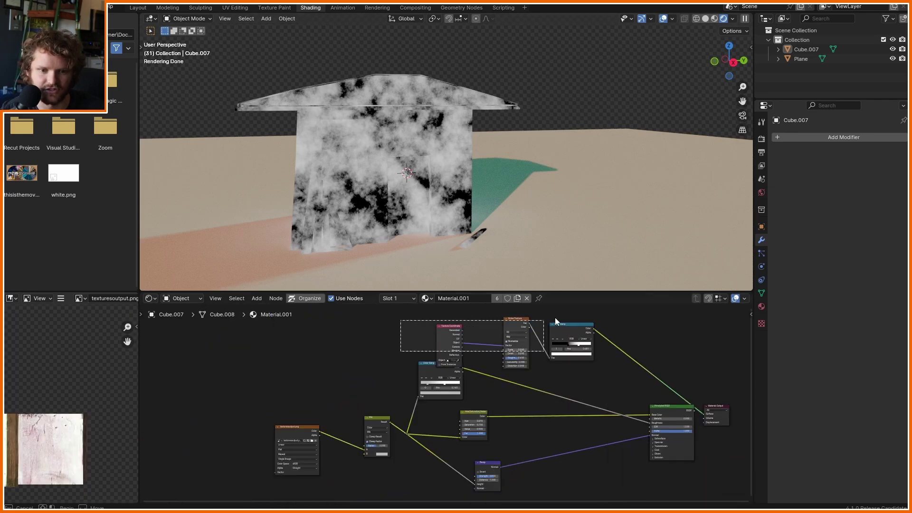
pyautogui.press('g')
pyautogui.click(240, 361)
pyautogui.scroll(5, 193, 369)
pyautogui.moveTo(194, 369); pyautogui.dragTo(289, 338, button='middle')
# Feed the noise Color Ramp's color into the Mix node's B input and set its blending mode to Multiply
pyautogui.moveTo(397, 440); pyautogui.dragTo(416, 456)
pyautogui.scroll(2, 445, 409)
pyautogui.click(433, 427)
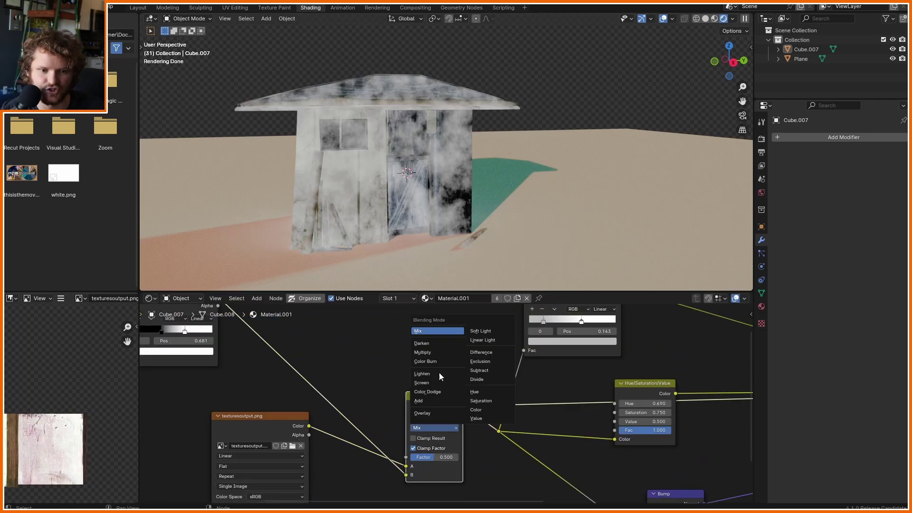
pyautogui.click(431, 352)
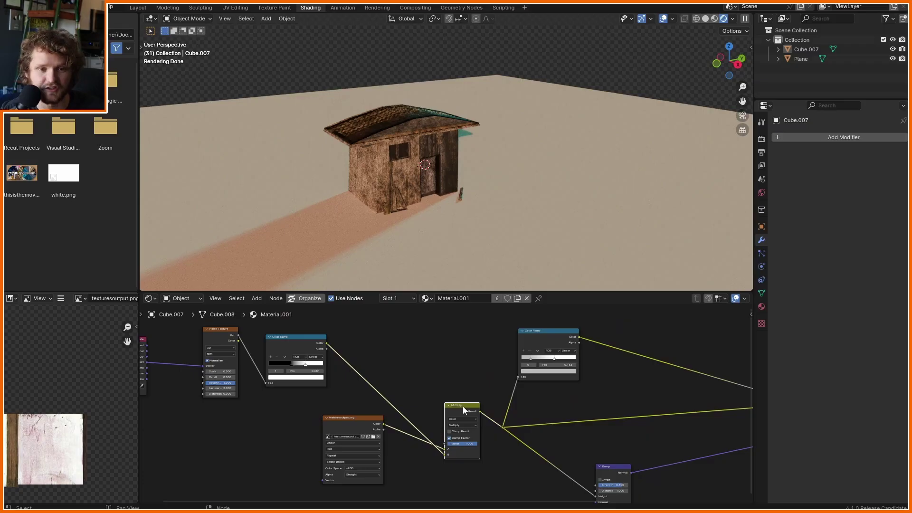
# Look at the textured house from another angle in a maximized 3D viewport
pyautogui.moveTo(412, 173); pyautogui.dragTo(449, 176, button='middle')
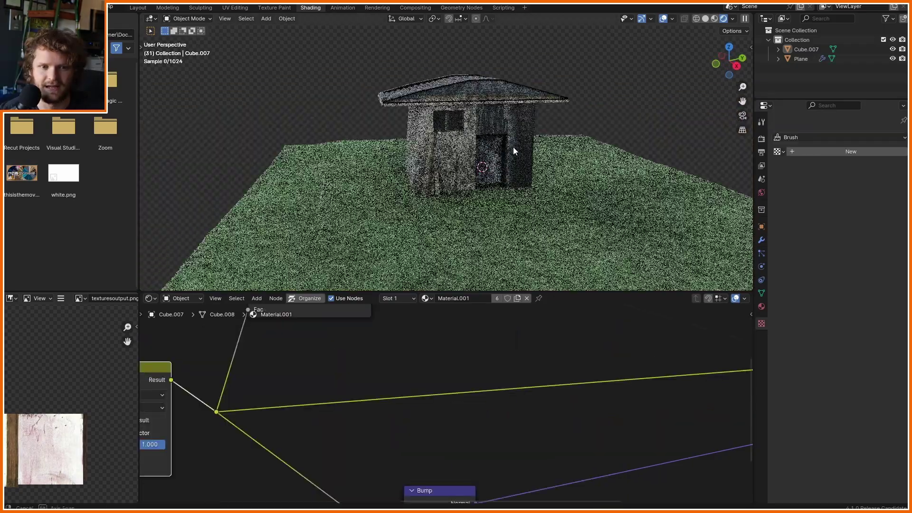
pyautogui.hotkey('ctrl', 'space')
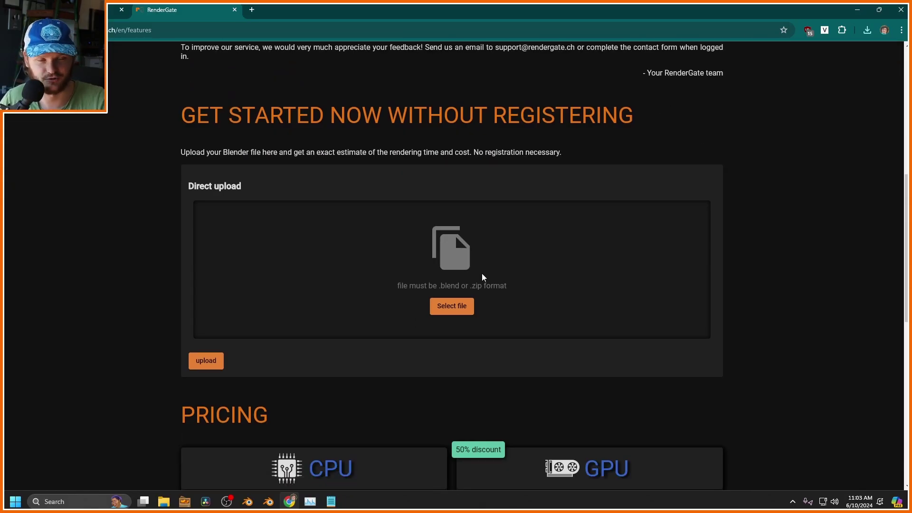
# In the browser, look over the direct upload and the CPU and GPU pricing sections of the RenderGate features page
pyautogui.scroll(-3, 506, 258)
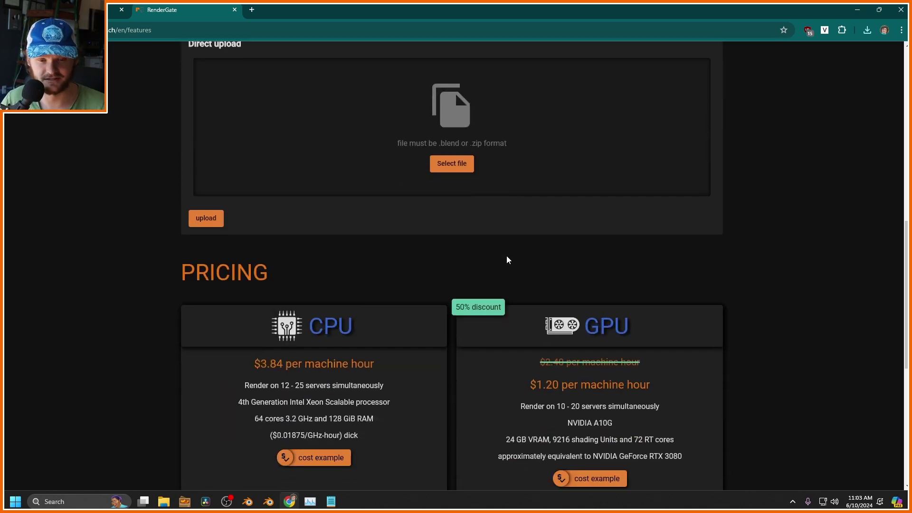
pyautogui.scroll(-2, 506, 256)
pyautogui.moveTo(404, 199); pyautogui.dragTo(740, 357)
pyautogui.click(651, 210)
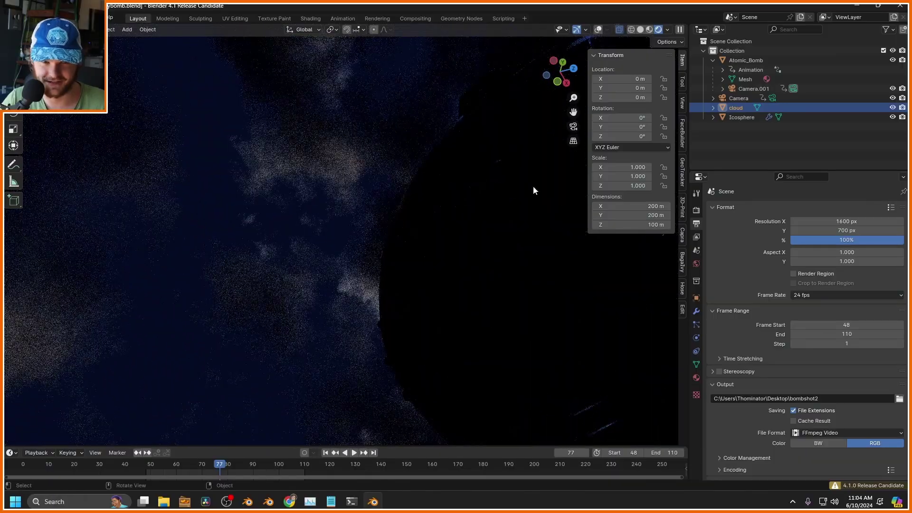
# In Blender's skybomb.blend project, view the scene through the camera and set the output file format to PNG
pyautogui.click(573, 126)
pyautogui.click(26, 18)
pyautogui.moveTo(62, 174)
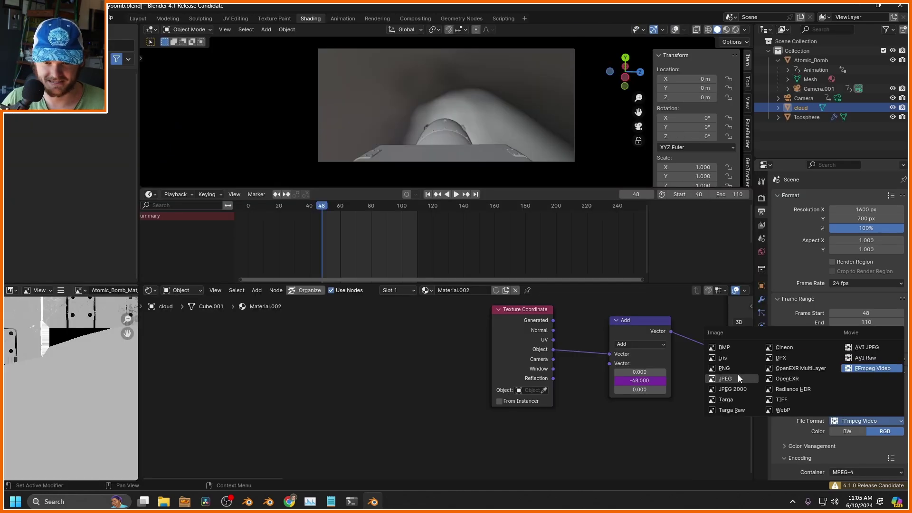
pyautogui.click(733, 369)
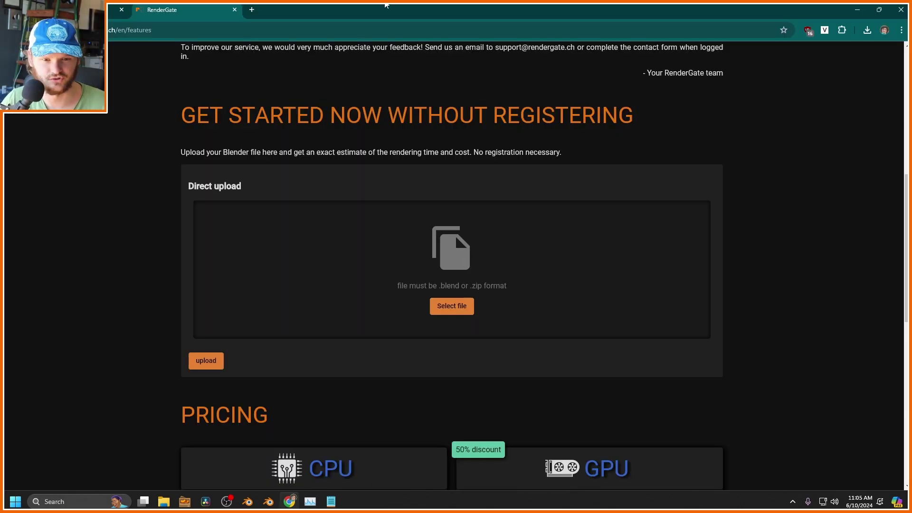
# On the RenderGate page in the browser, choose skybomb.blend as the file for direct upload
pyautogui.click(436, 309)
pyautogui.write('skybomb')
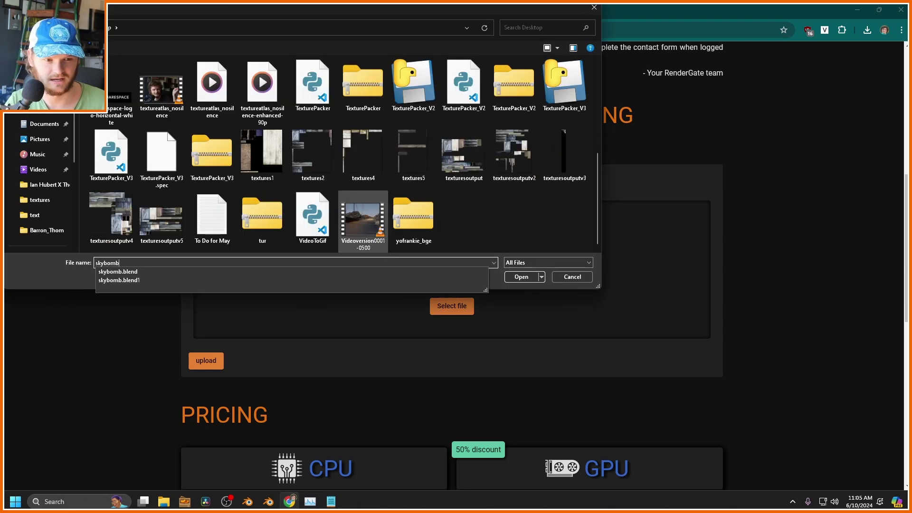
pyautogui.press('Down')
pyautogui.press('Return')
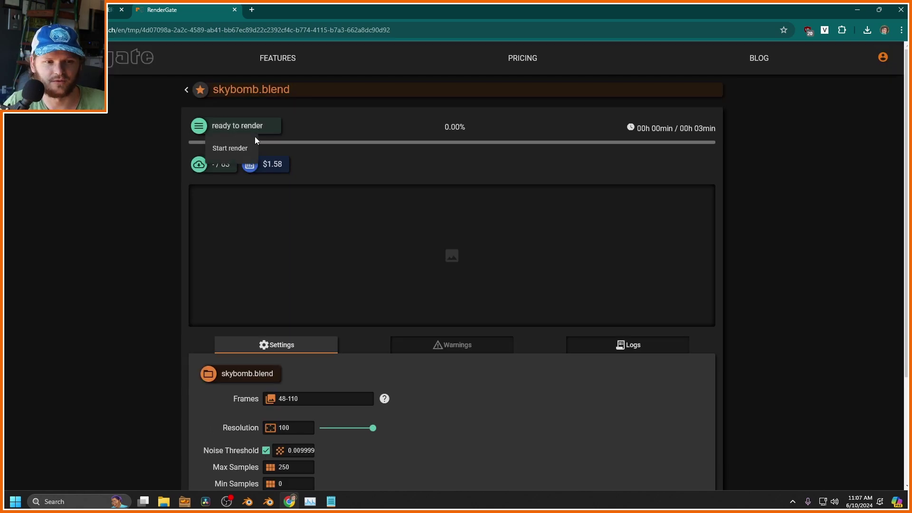
# Request the render of skybomb.blend, dismiss the login prompt and look over the job's render settings
pyautogui.click(247, 127)
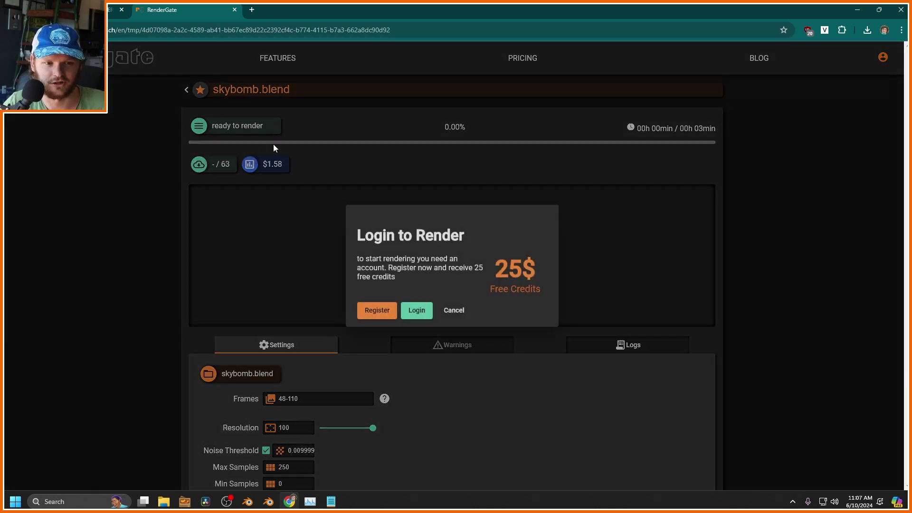
pyautogui.click(244, 149)
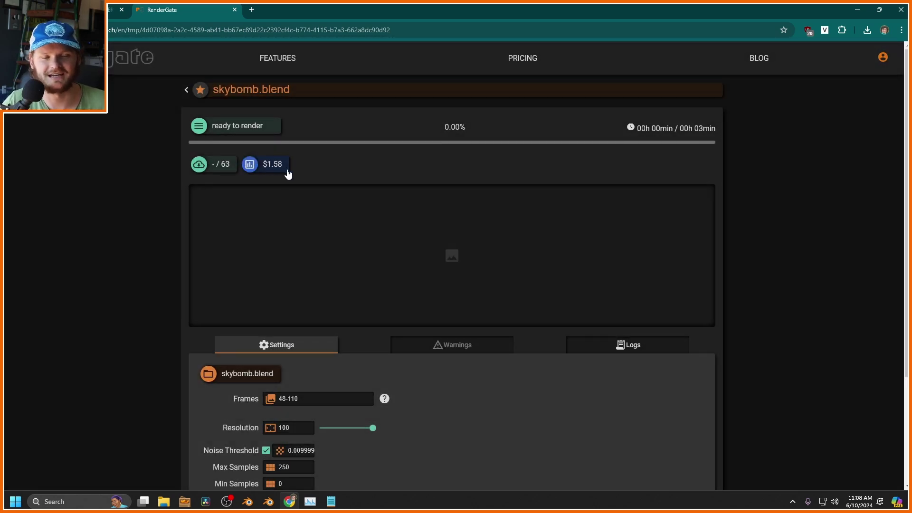
pyautogui.scroll(-3, 331, 271)
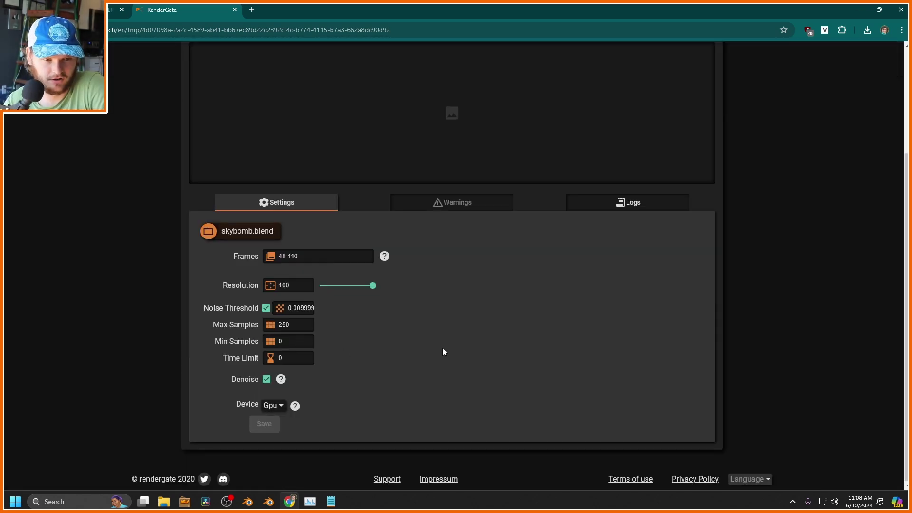
pyautogui.scroll(3, 418, 351)
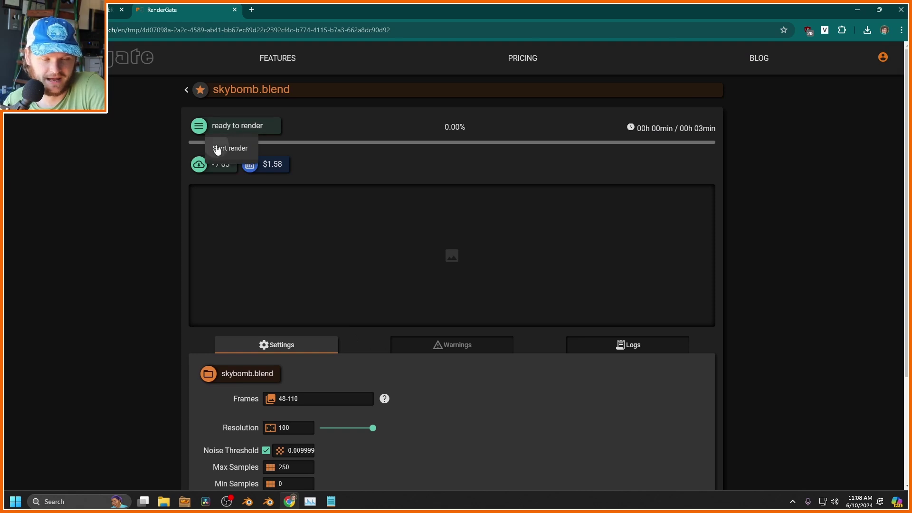
# Start the skybomb.blend render from the logged-in account and confirm paying for it with the leftover render credits
pyautogui.click(217, 149)
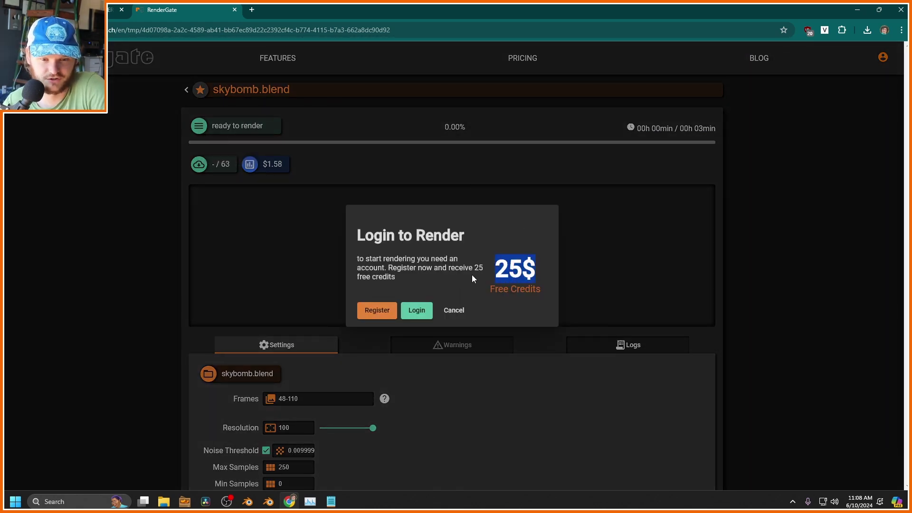
pyautogui.click(485, 267)
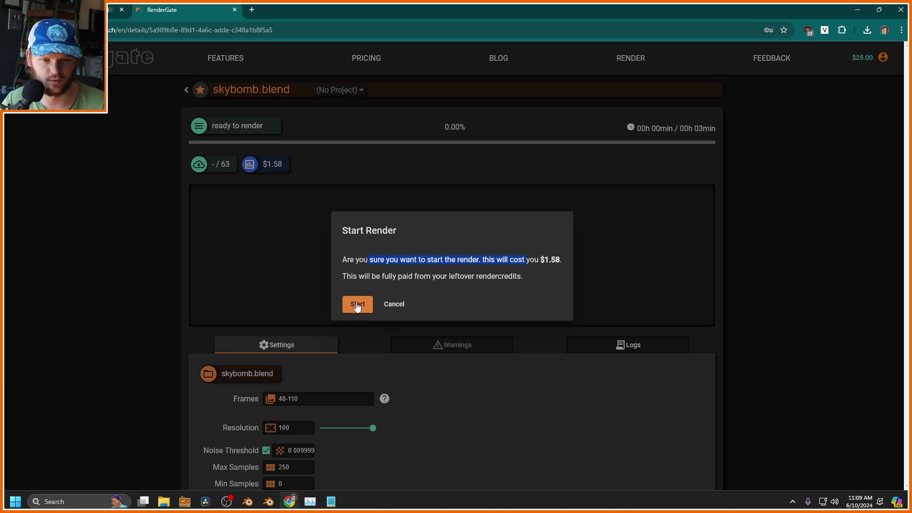
pyautogui.click(357, 305)
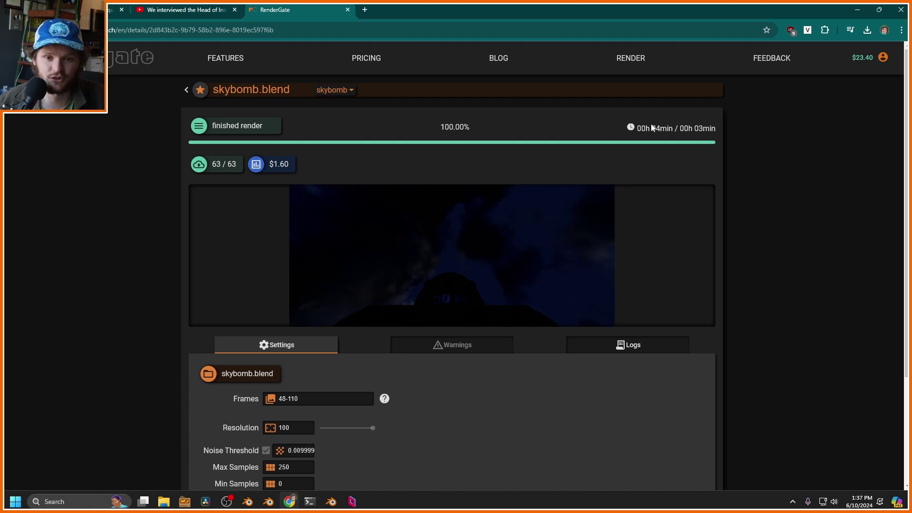
# Download the finished skybomb.blend render and open its archive from an empty area of the desktop
pyautogui.click(199, 126)
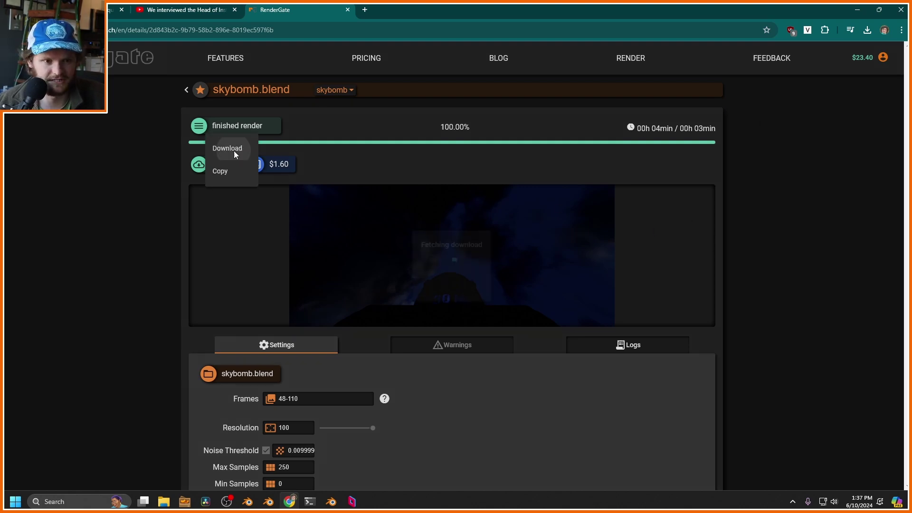
pyautogui.click(234, 150)
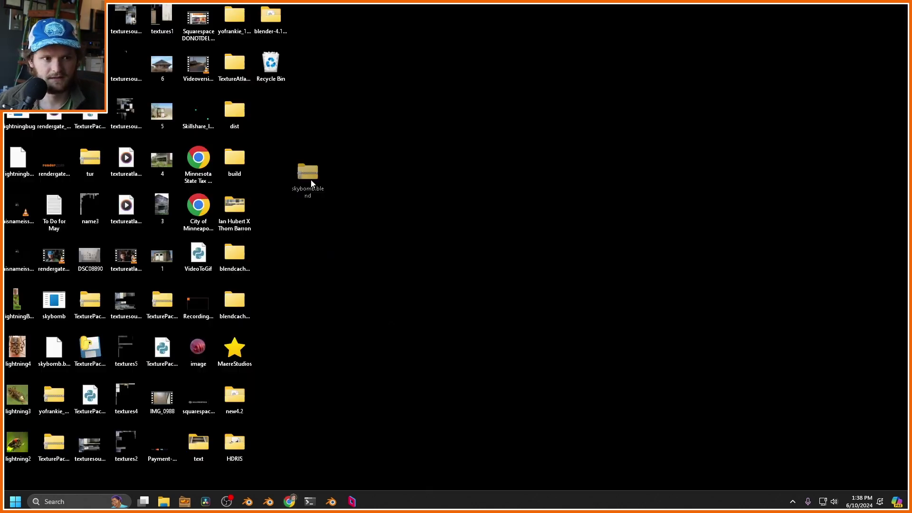
pyautogui.moveTo(321, 151); pyautogui.dragTo(502, 151)
pyautogui.doubleClick(491, 153)
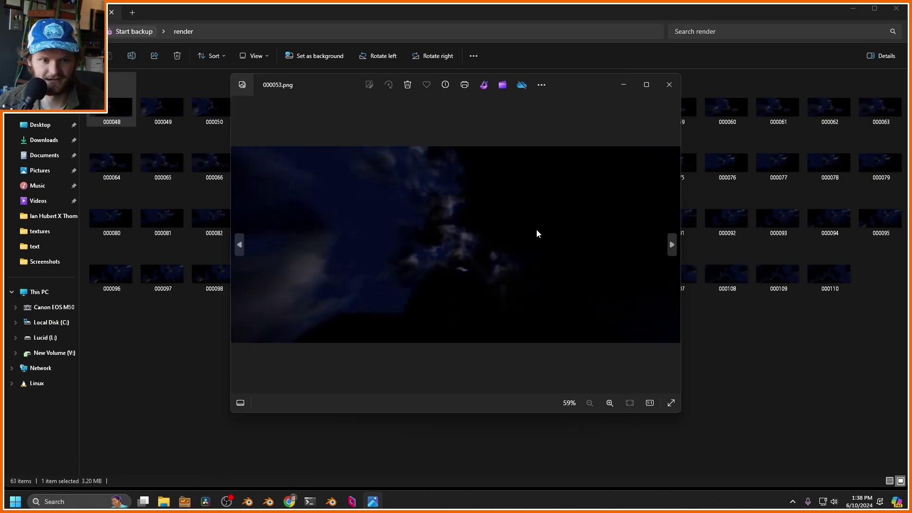
# Step forward through the rendered PNG frames in the image viewer
pyautogui.press('Right')
pyautogui.press('Right')
pyautogui.press('Right')
pyautogui.press('Right')
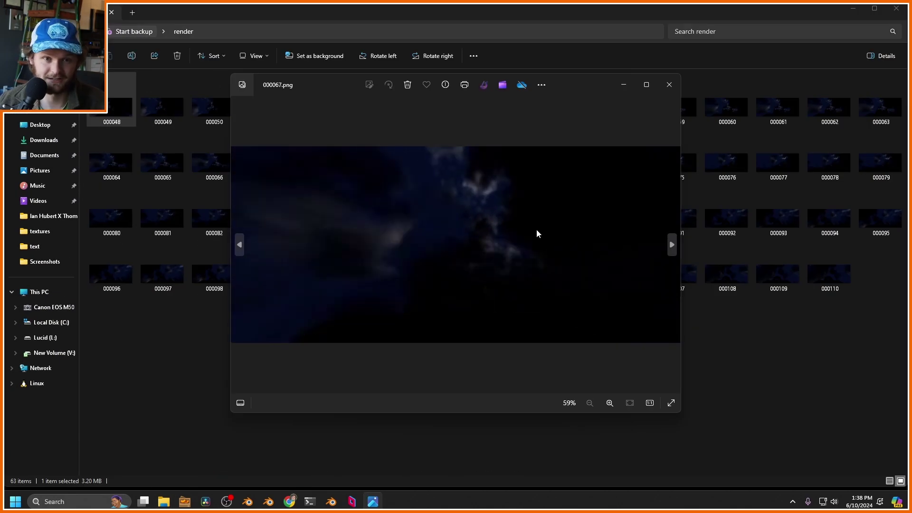